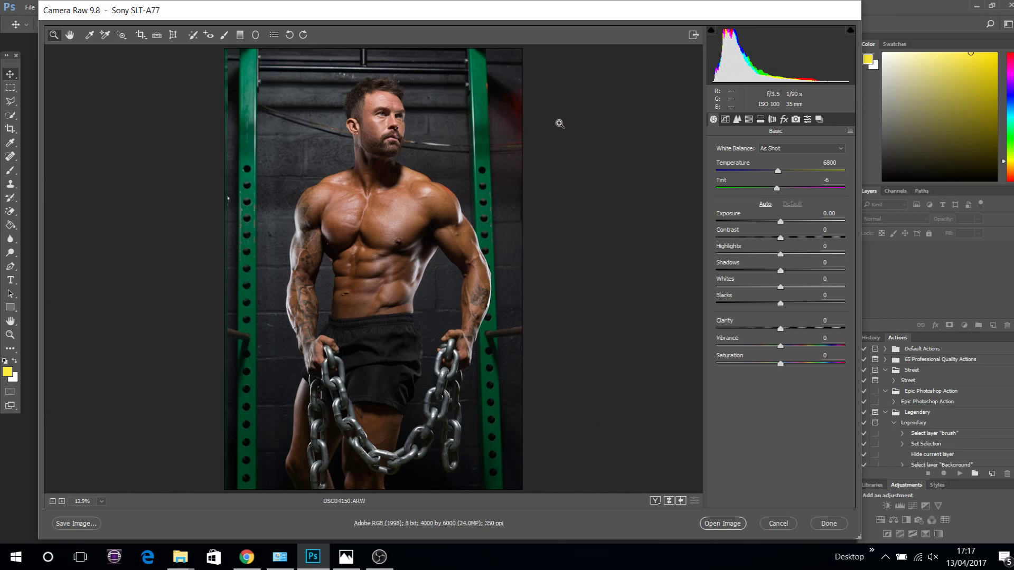
Step: Reduce the saturation of the greens and the aquas to -100 in the HSL adjustments
click(750, 121)
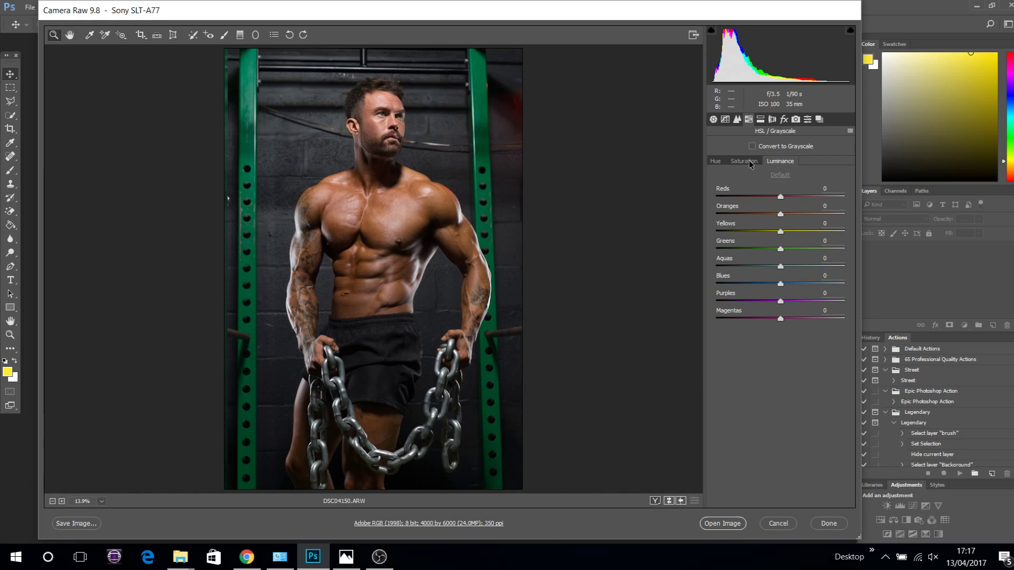
click(717, 164)
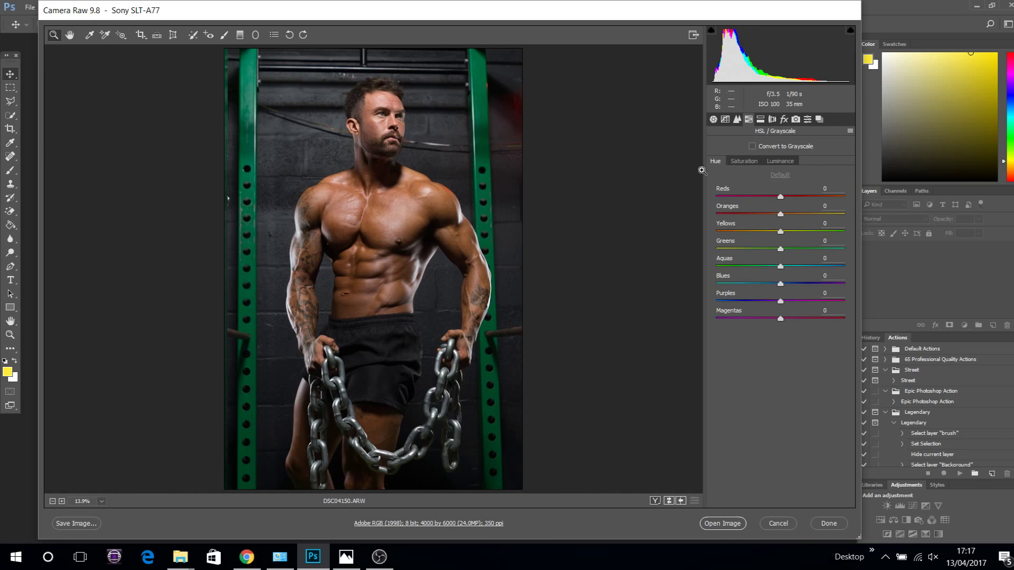
click(752, 164)
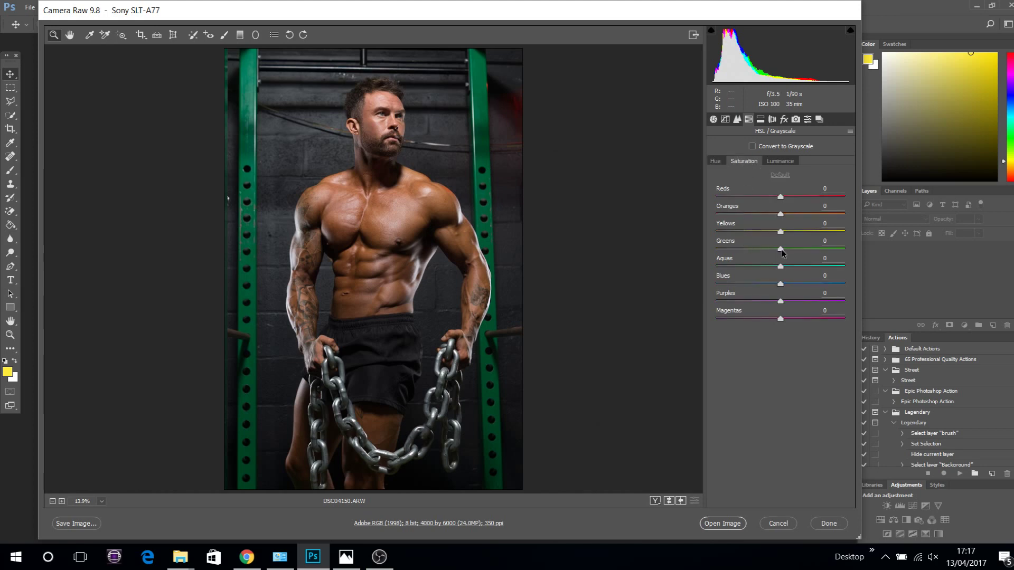
click(781, 250)
drag(782, 251, 844, 251)
drag(859, 262, 694, 248)
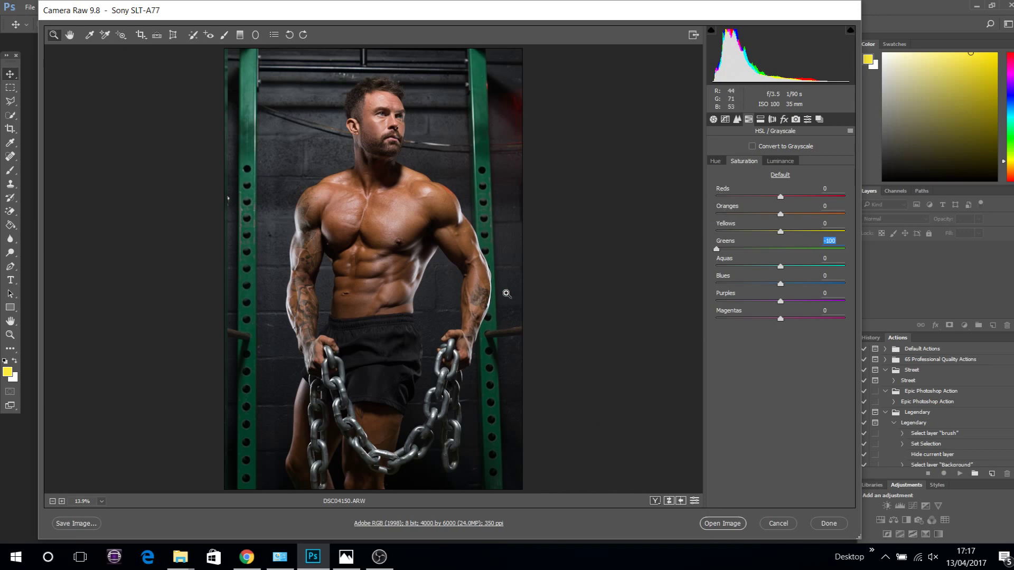
click(780, 268)
drag(781, 270, 709, 264)
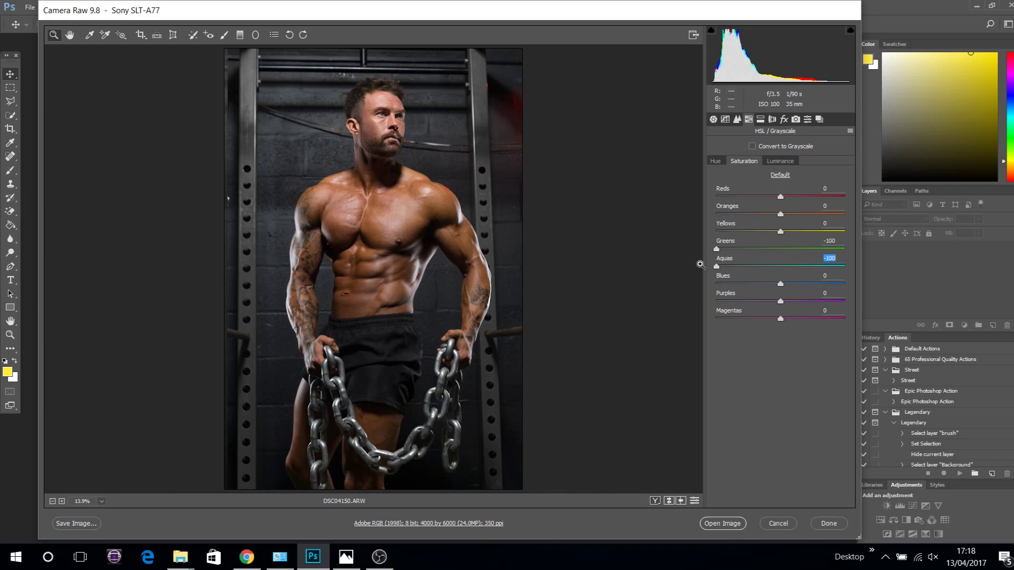
Step: Try a higher aquas saturation and toggle the change repeatedly to compare the rack's colour before and after
drag(716, 267, 811, 284)
key(ctrl+z)
key(ctrl+z)
key(ctrl+z)
key(ctrl+z)
key(ctrl+z)
text(100)
key(ctrl+z)
key(ctrl+z)
key(ctrl+z)
key(ctrl+z)
key(ctrl+z)
key(ctrl+z)
key(ctrl+z)
key(ctrl+z)
key(ctrl+z)
key(ctrl+z)
key(ctrl+z)
Step: Try the full desaturation of the reds on the skin and settle the reds saturation at -2
drag(780, 200, 707, 199)
drag(817, 198, 616, 204)
drag(716, 195, 780, 200)
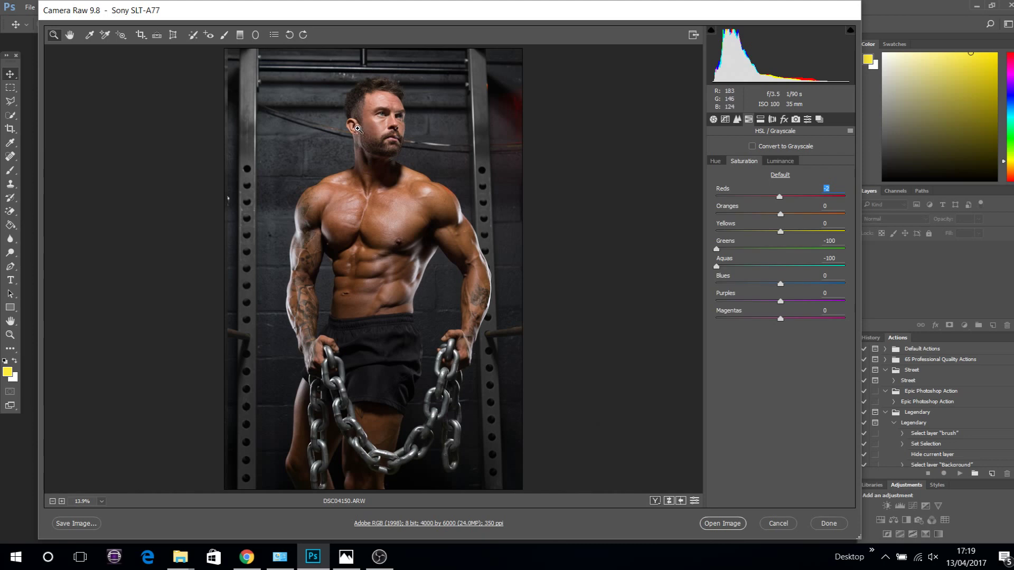
click(225, 36)
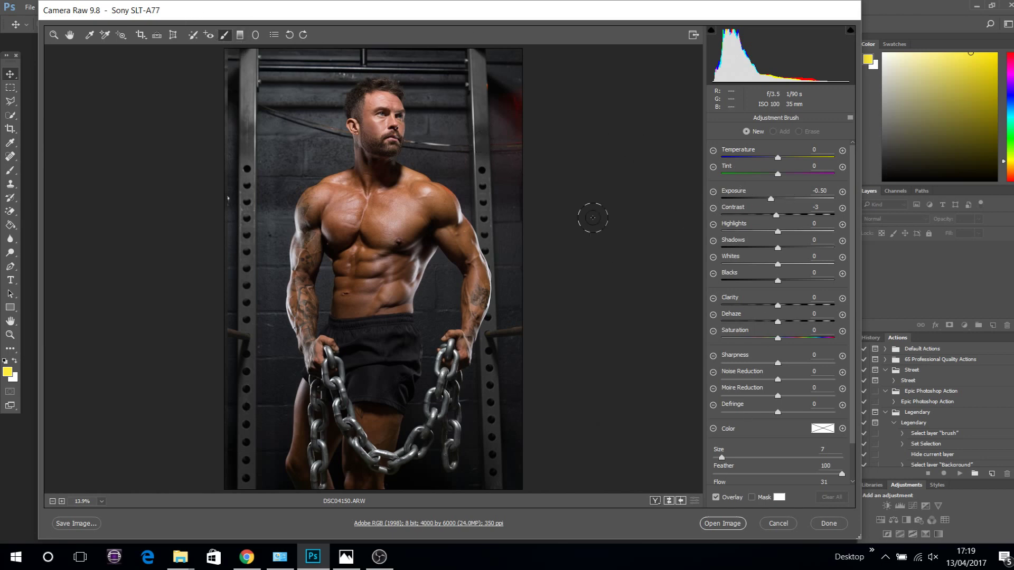
click(53, 35)
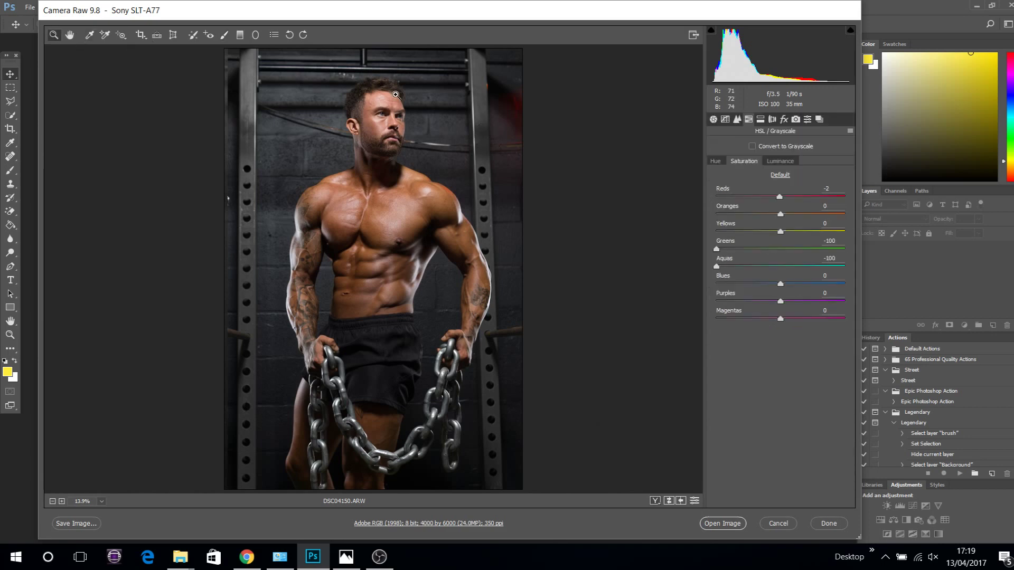
click(713, 119)
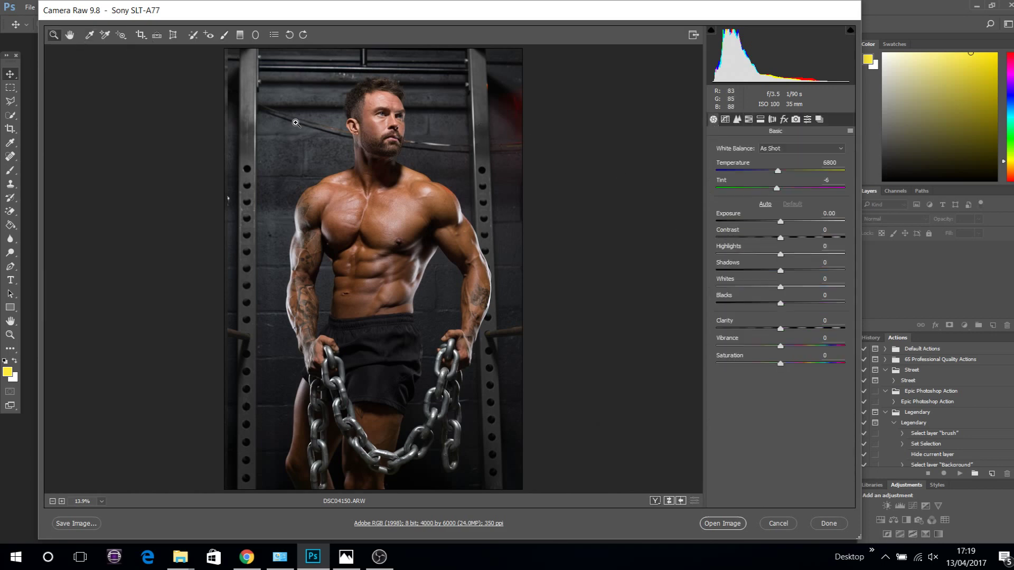
Step: Set the Adjustment Brush to size 5 with a feather of 100
click(223, 35)
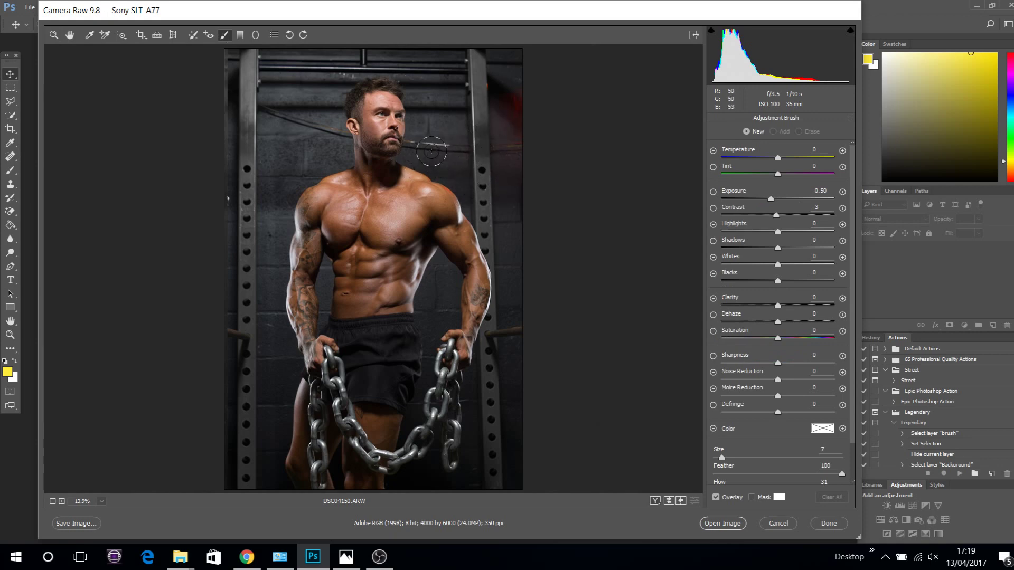
key(bracketright)
key(bracketleft)
mouse_move(722, 458)
mouse_down()
mouse_move(737, 458)
mouse_move(725, 458)
mouse_up()
drag(844, 474, 722, 475)
text(100)
key(Return)
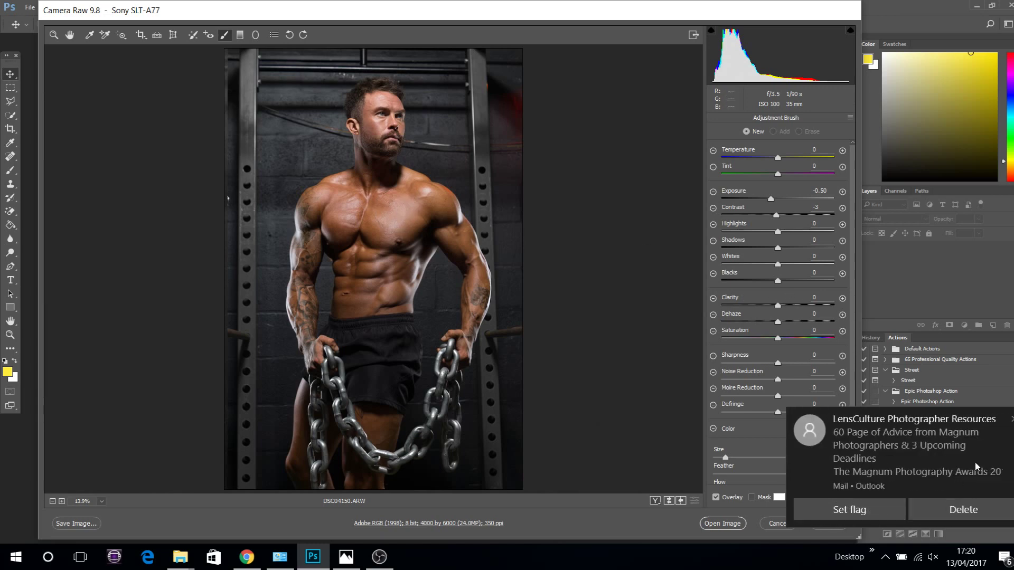
scroll(857, 451, down, 3)
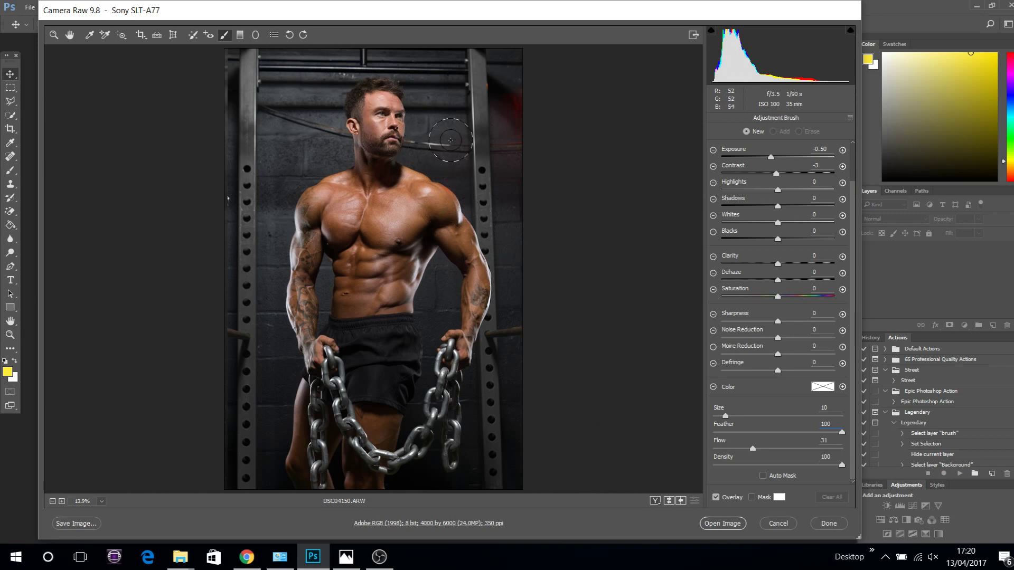
key(bracketleft)
key(bracketleft)
key(bracketleft)
Step: Set the Adjustment Brush exposure to -4.00 for work on the man's face
key(ctrl+plus)
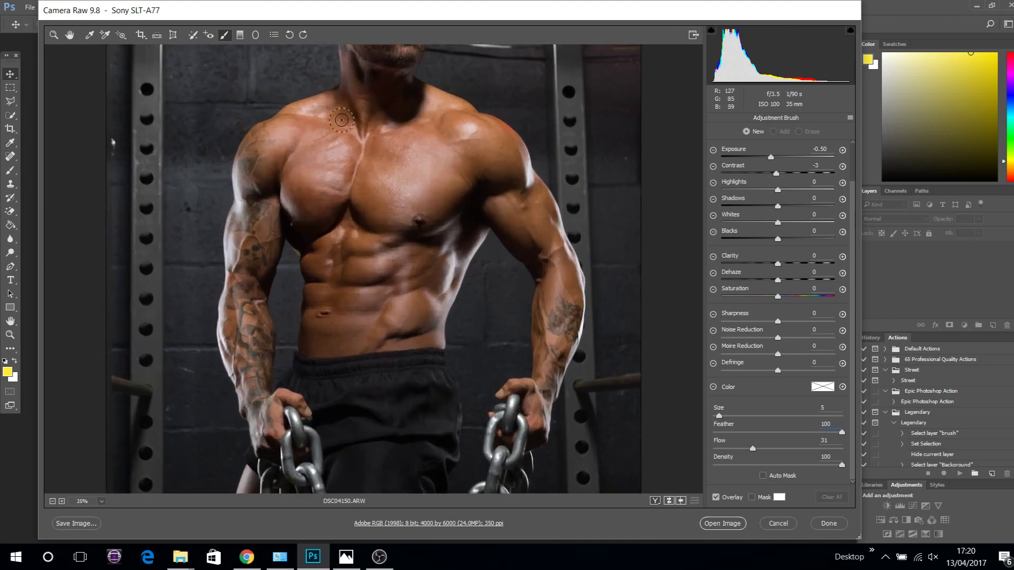
click(70, 35)
drag(373, 147, 374, 330)
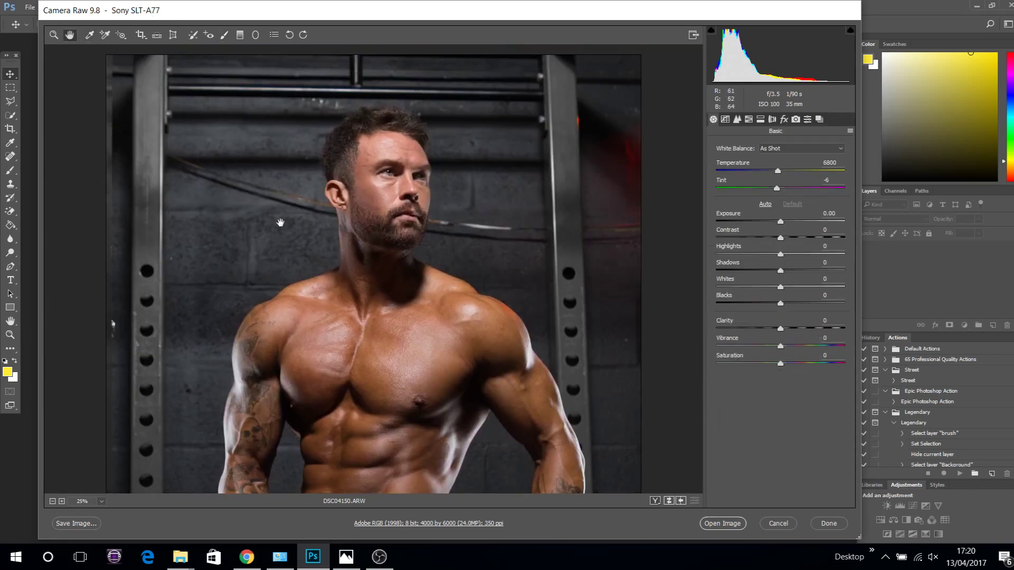
click(62, 502)
click(61, 502)
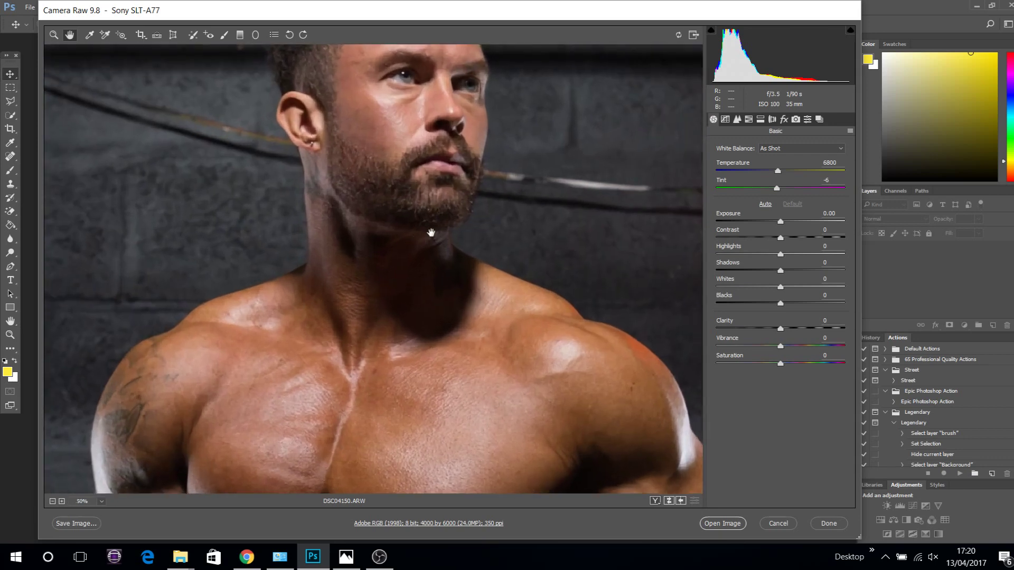
drag(413, 125, 414, 271)
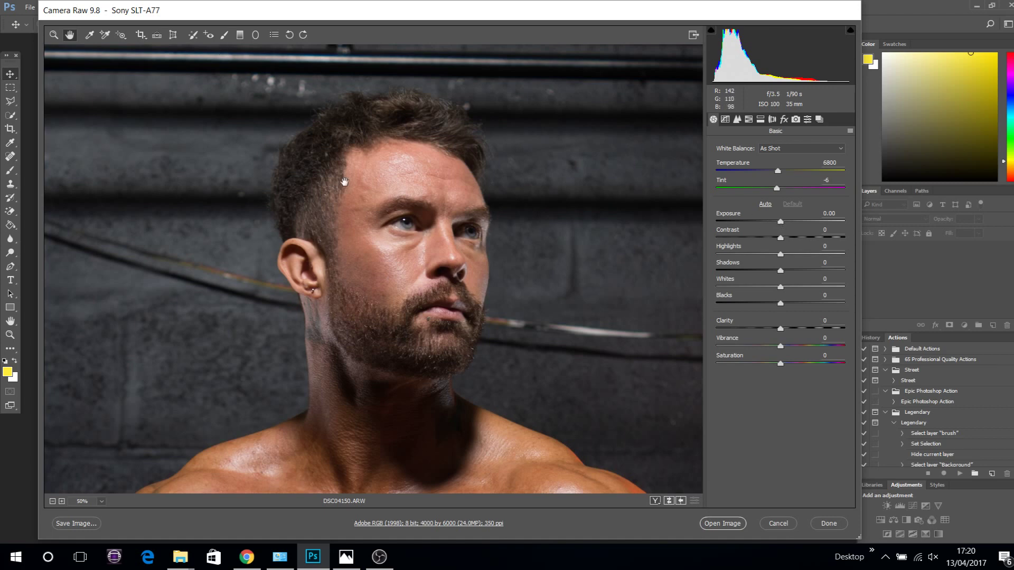
click(224, 35)
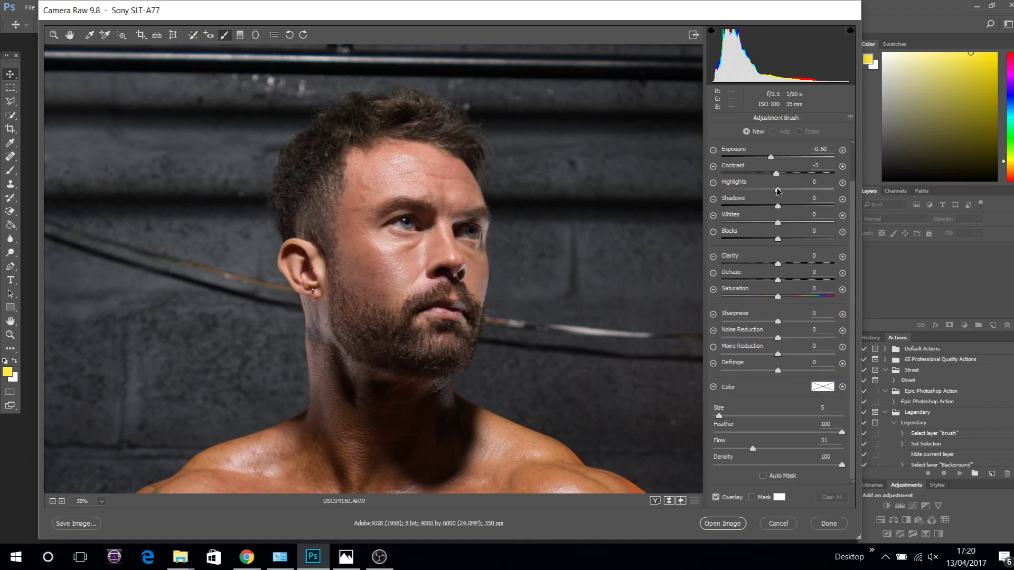
click(770, 158)
key(Down)
key(Down)
key(Down)
key(Down)
key(Down)
mouse_move(761, 158)
mouse_down()
mouse_move(785, 160)
mouse_move(775, 161)
mouse_up()
drag(771, 162, 718, 160)
Step: Try painting the darkening over the face with a size 12 brush, and undo the painted adjustment
key(bracketright)
key(bracketright)
key(bracketright)
key(bracketright)
key(bracketright)
key(bracketright)
key(bracketright)
mouse_move(401, 183)
mouse_down()
mouse_move(380, 163)
mouse_move(372, 211)
mouse_move(462, 231)
mouse_move(437, 173)
mouse_move(425, 310)
mouse_move(357, 285)
mouse_move(447, 310)
mouse_move(430, 199)
mouse_up()
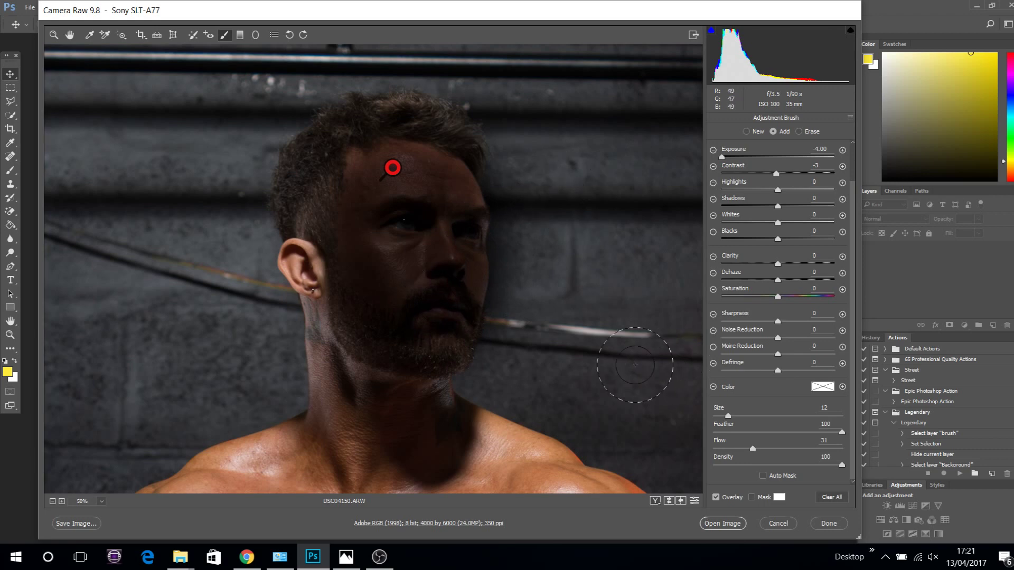
key(ctrl+z)
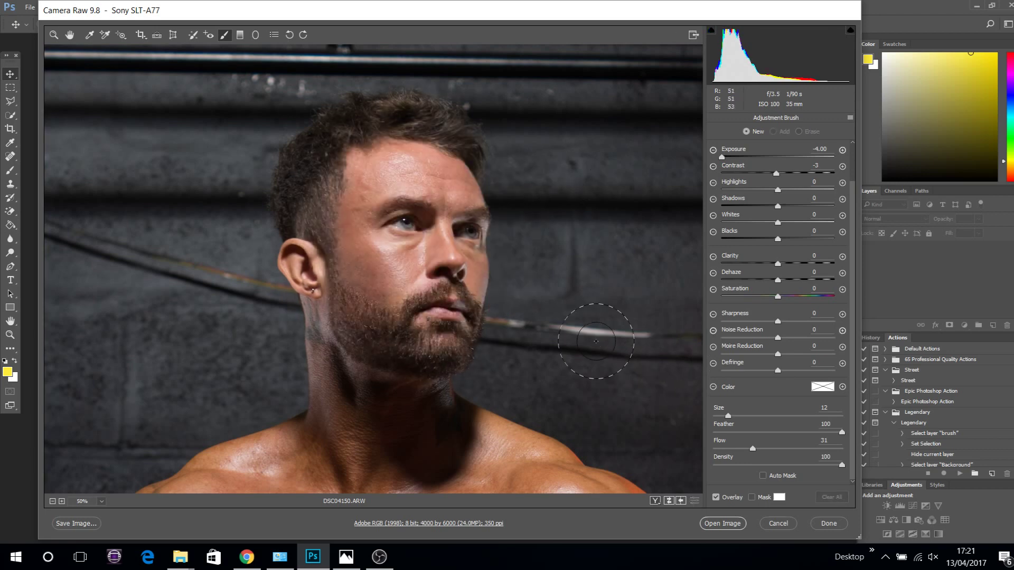
Step: Set the brush to size 8 and feather 74, and paint the darkening over the whole face from forehead to beard
drag(840, 434, 824, 434)
key(bracketleft)
key(bracketleft)
key(bracketleft)
key(bracketleft)
mouse_move(438, 176)
mouse_down()
mouse_move(396, 161)
mouse_move(364, 164)
mouse_move(354, 231)
mouse_move(461, 272)
mouse_move(460, 205)
mouse_up()
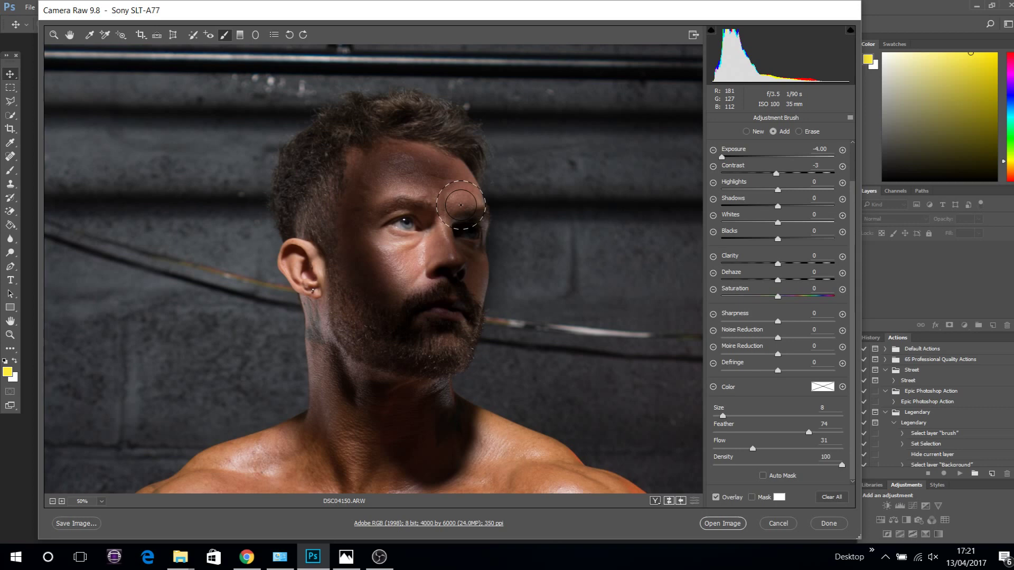
drag(461, 205, 453, 332)
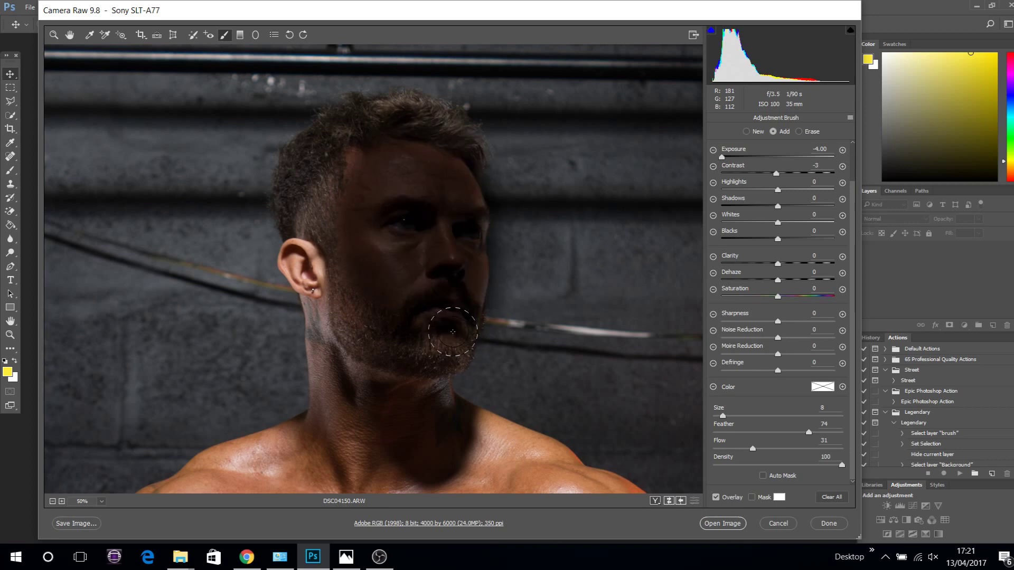
drag(453, 331, 402, 217)
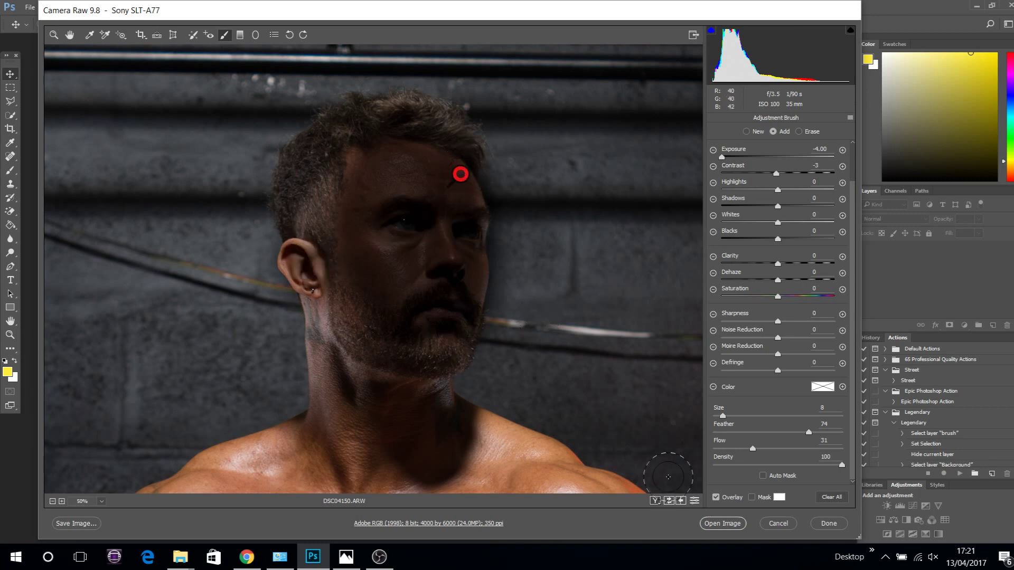
Step: Hide the pin overlay and set the exposure of the brushed face area to -0.40
click(717, 498)
click(716, 498)
click(722, 156)
click(716, 498)
drag(723, 158, 774, 161)
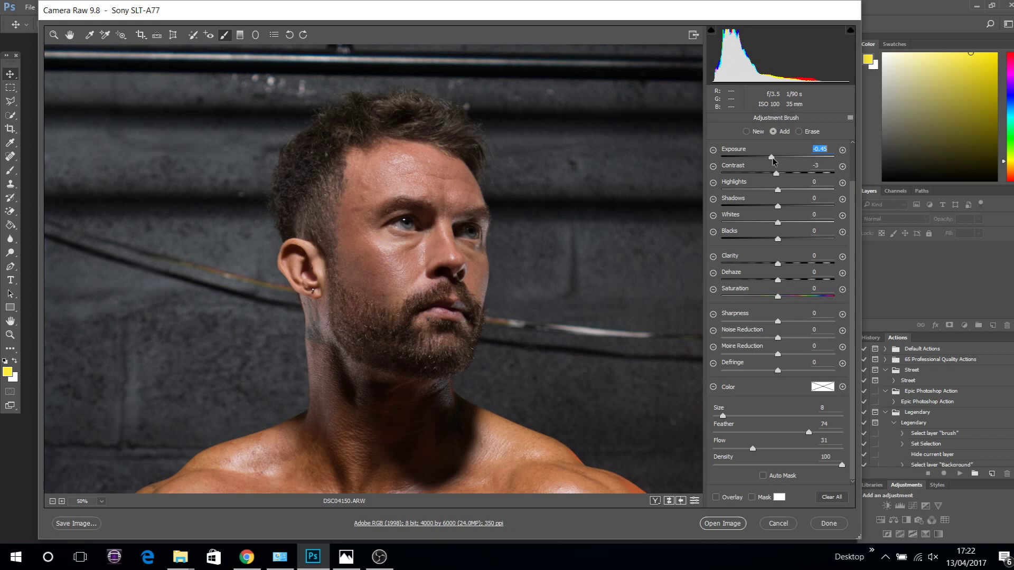
drag(772, 160, 780, 163)
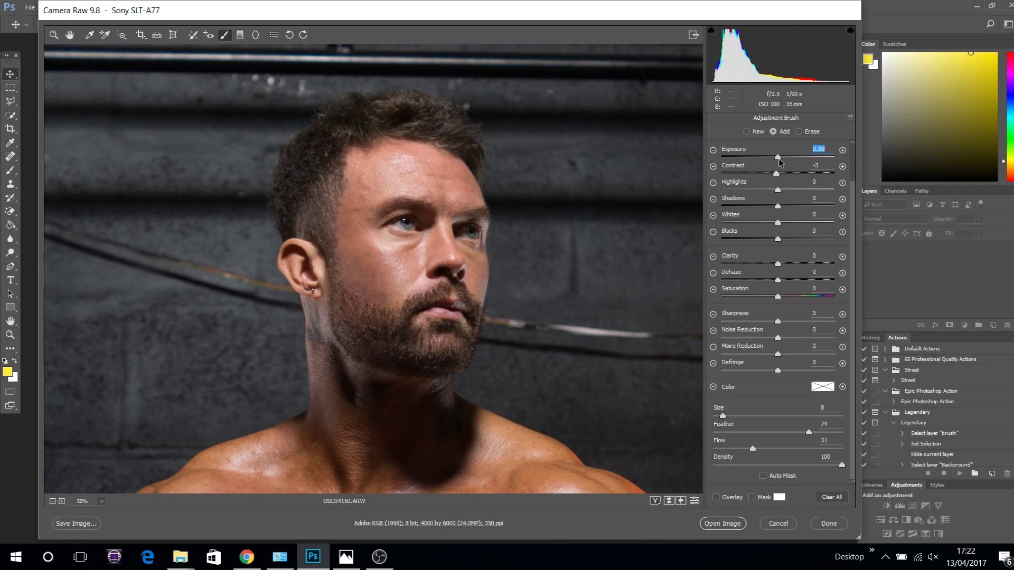
drag(780, 162, 774, 162)
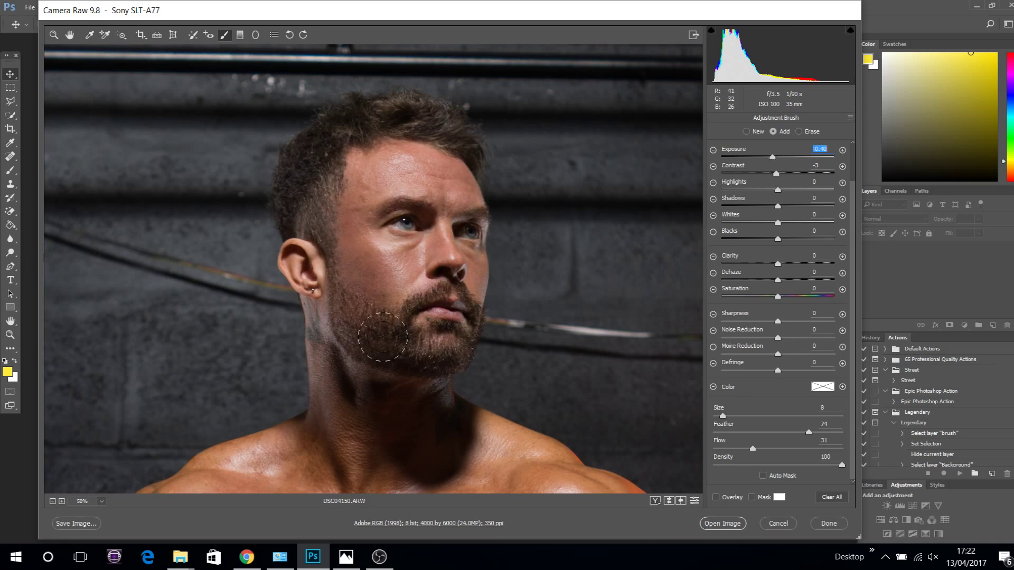
click(101, 501)
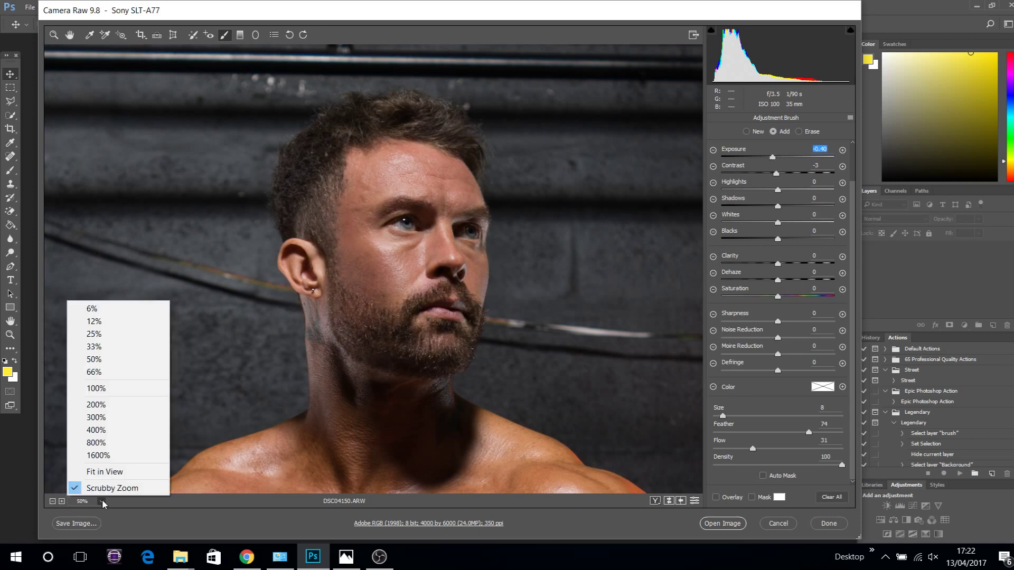
click(105, 472)
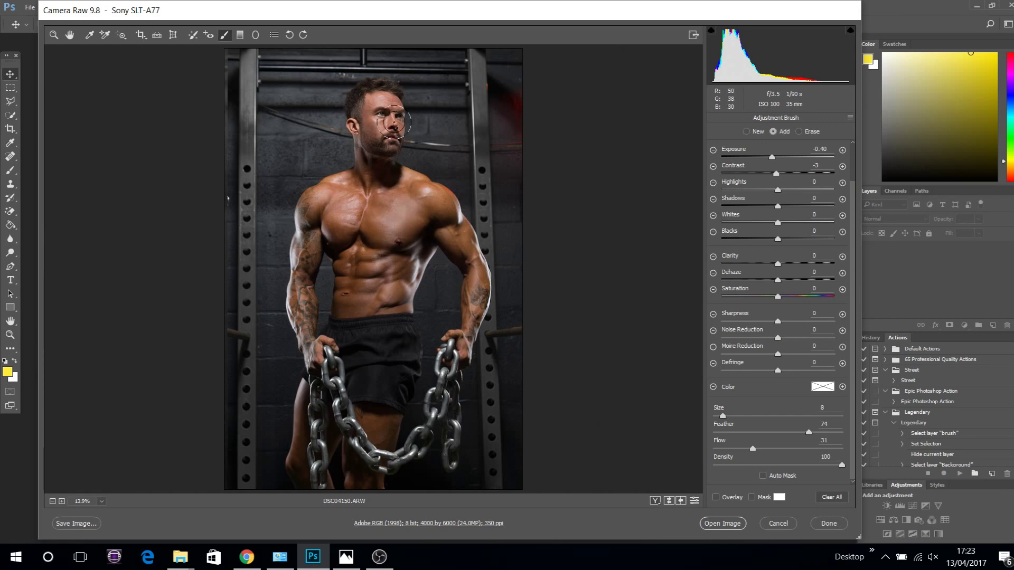
Step: Show the pin overlay, add a new brush adjustment beside the head and delete it
key(n)
click(716, 497)
click(422, 96)
key(Delete)
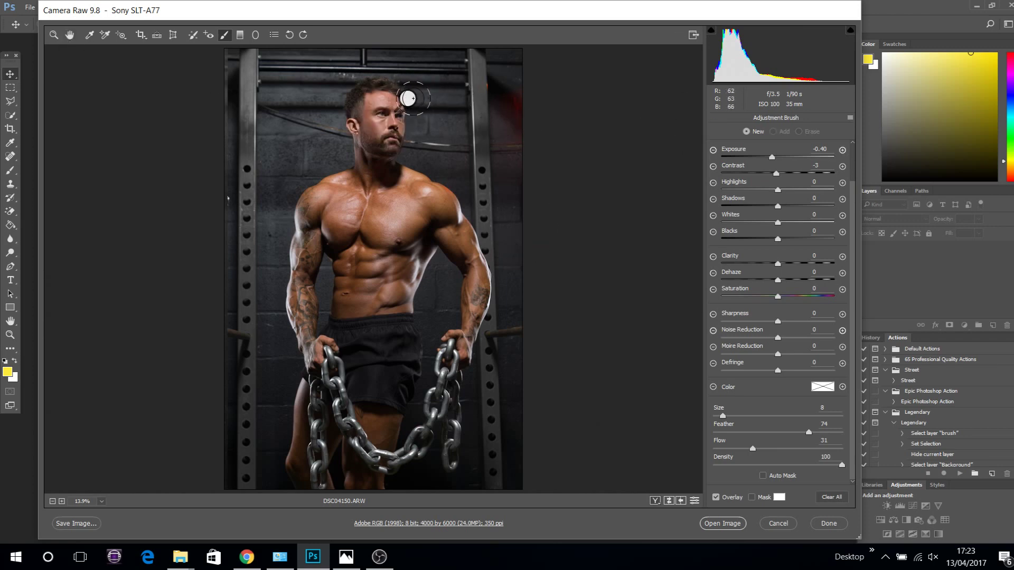
Step: Paint a separate brush adjustment at the edge of the forehead and delete its pin
key(ctrl+plus)
key(ctrl+plus)
key(ctrl+plus)
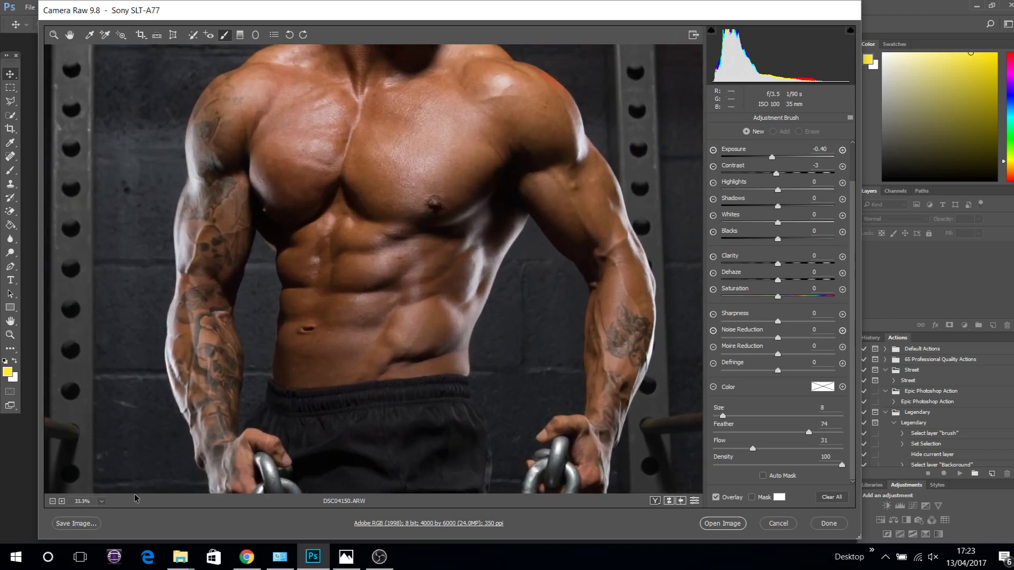
click(69, 35)
drag(406, 100, 396, 369)
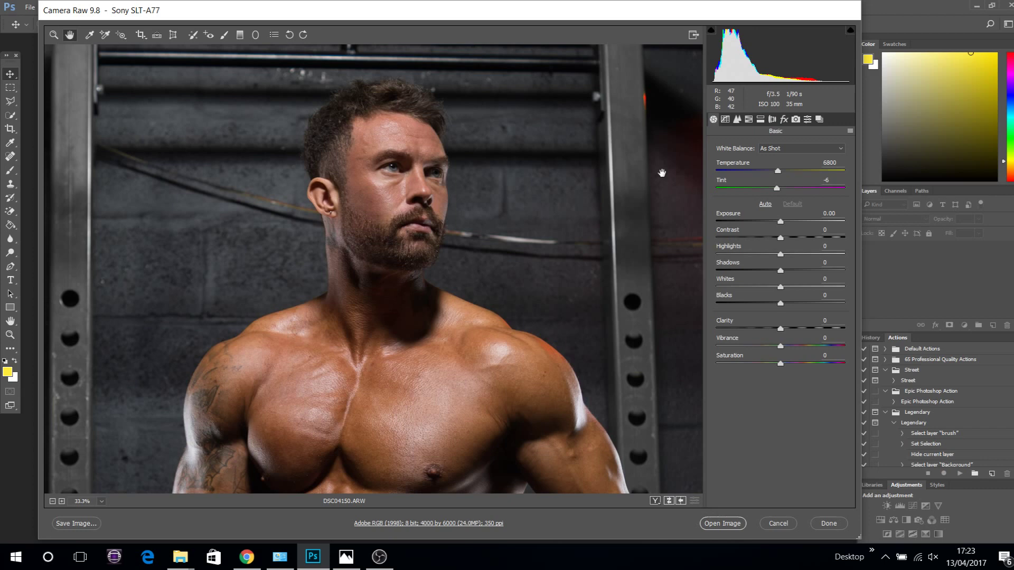
click(224, 35)
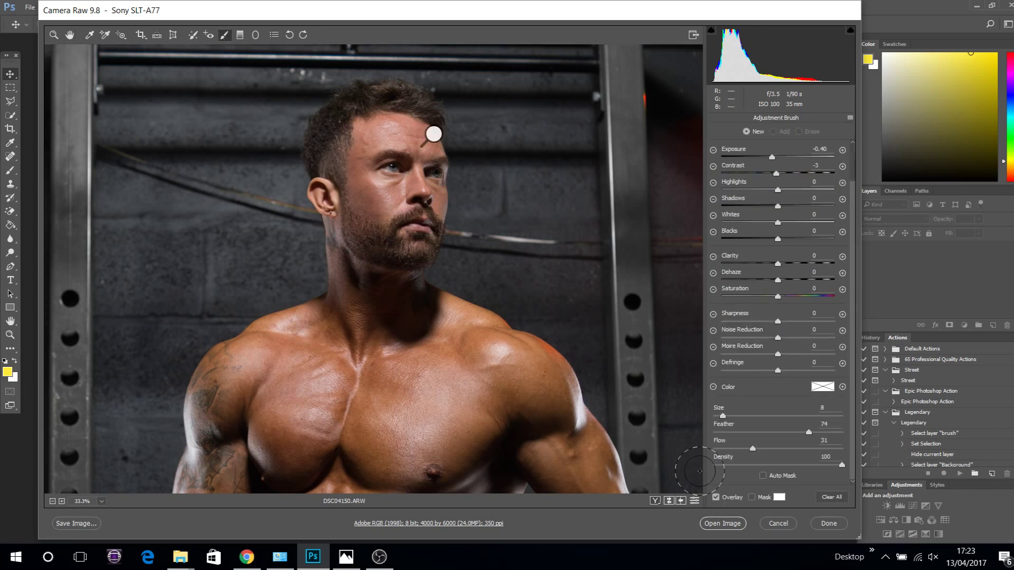
drag(449, 129, 433, 133)
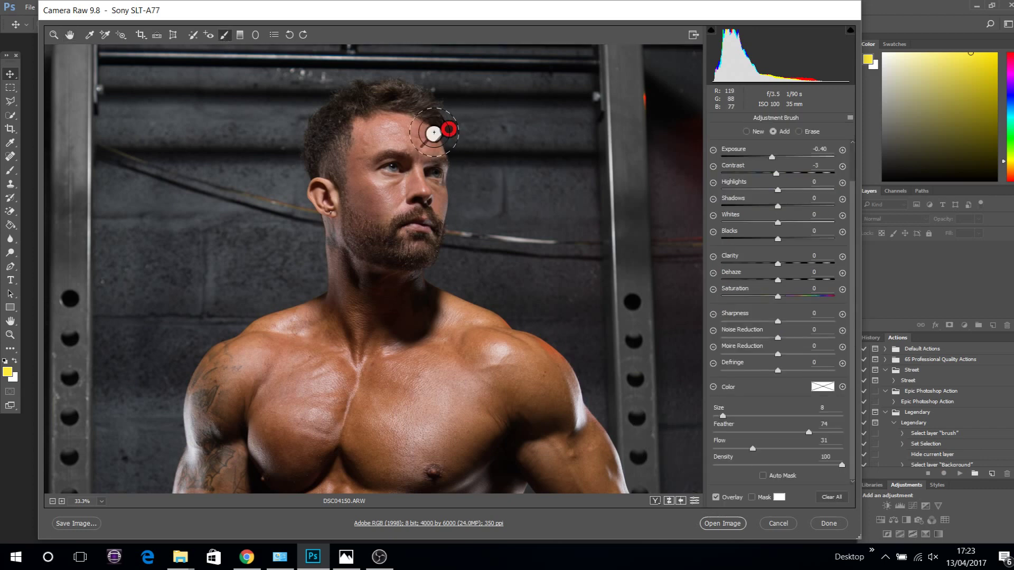
key(Delete)
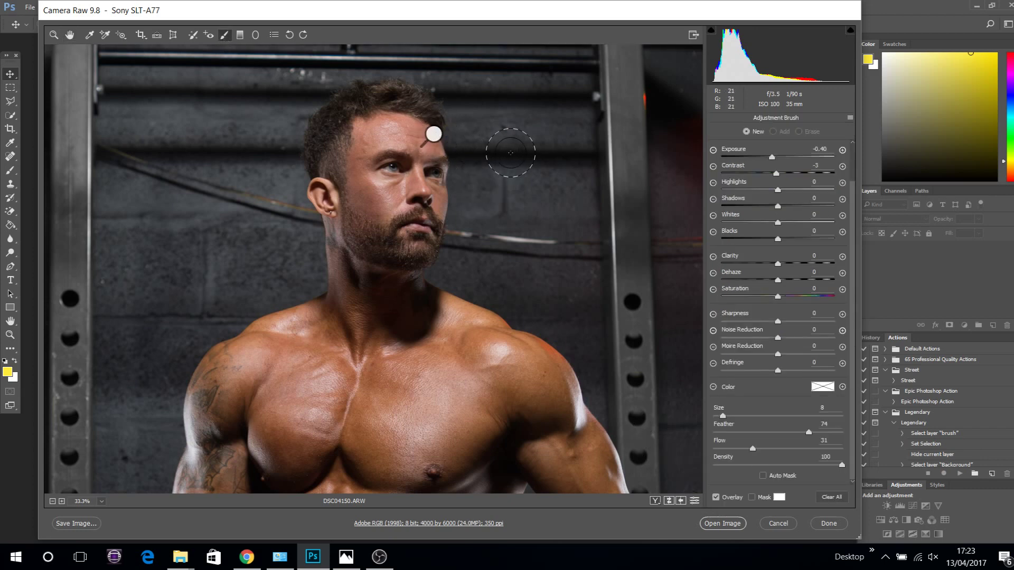
Step: Hide the adjustment pins and leave the Adjustment Brush for the basic adjustments of the whole photo
click(772, 158)
click(102, 502)
click(100, 472)
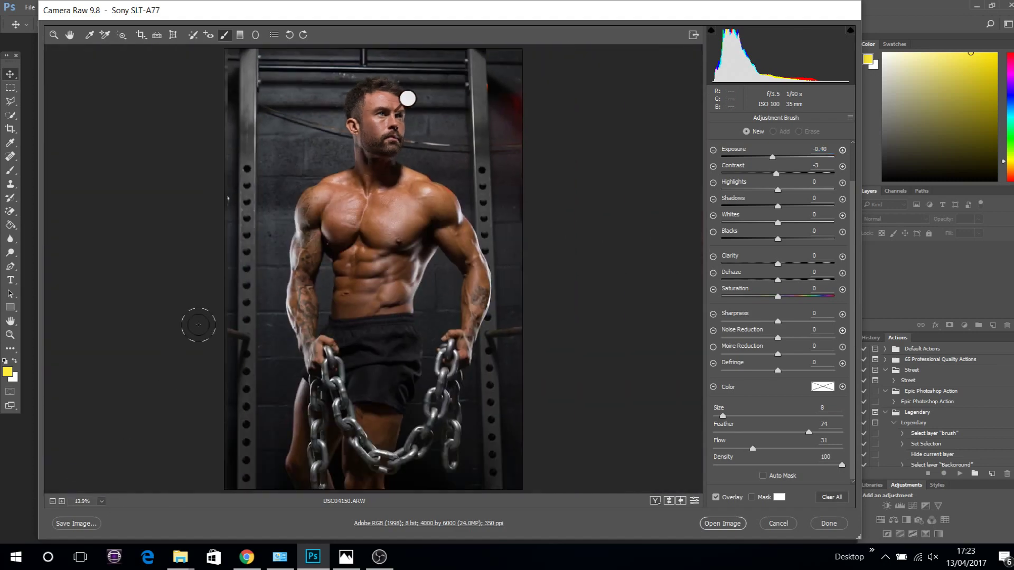
click(716, 497)
click(54, 35)
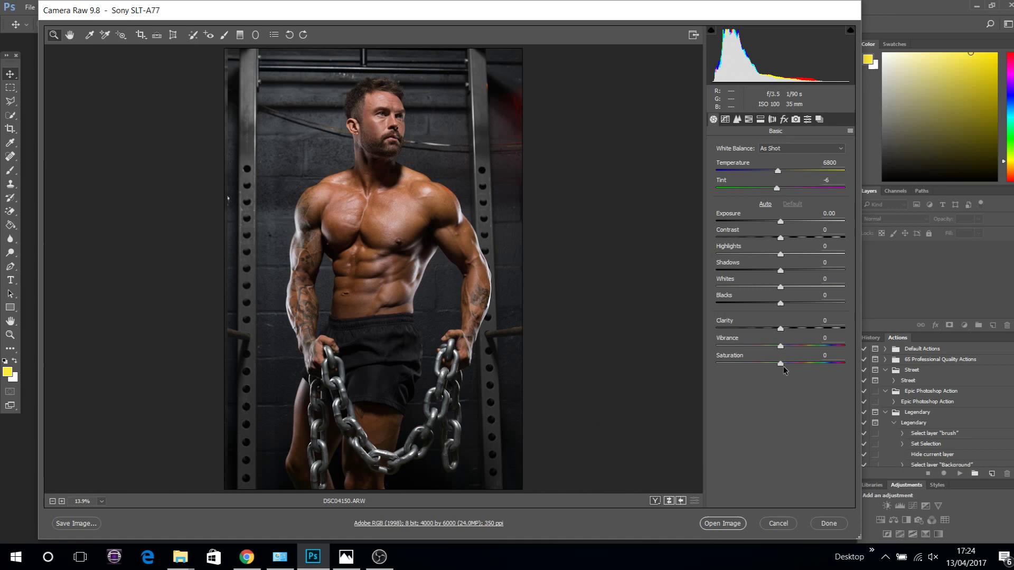
Step: Try a different overall saturation for the photo and reset it to 0
mouse_move(782, 365)
mouse_down()
mouse_move(705, 363)
mouse_move(865, 362)
mouse_move(791, 366)
mouse_up()
key(shift+Up)
double_click(788, 364)
Step: Try the photo's vibrance at -100 and at higher values, and reset it to 0
click(781, 347)
drag(759, 352, 689, 356)
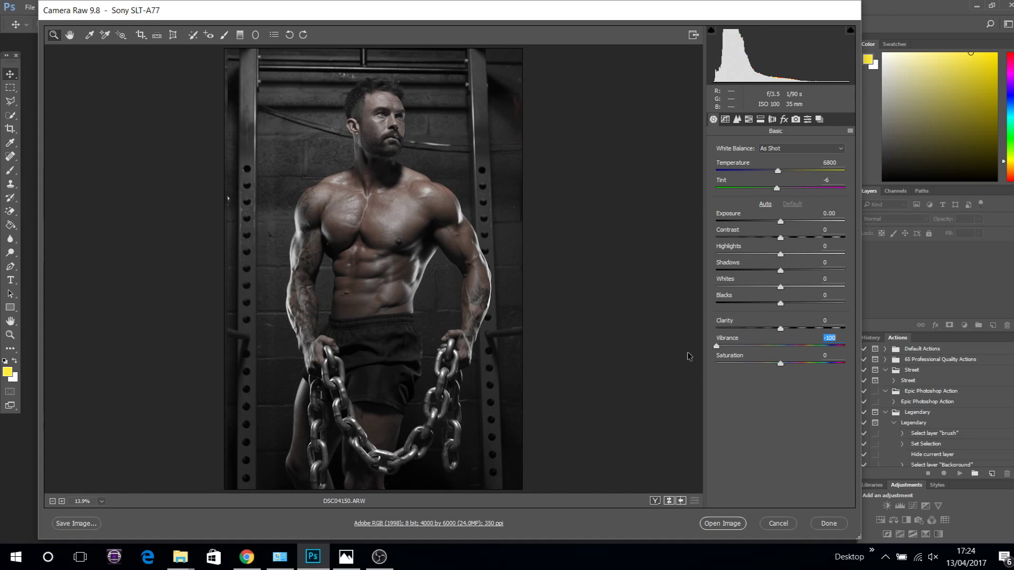
drag(689, 359, 813, 355)
double_click(790, 347)
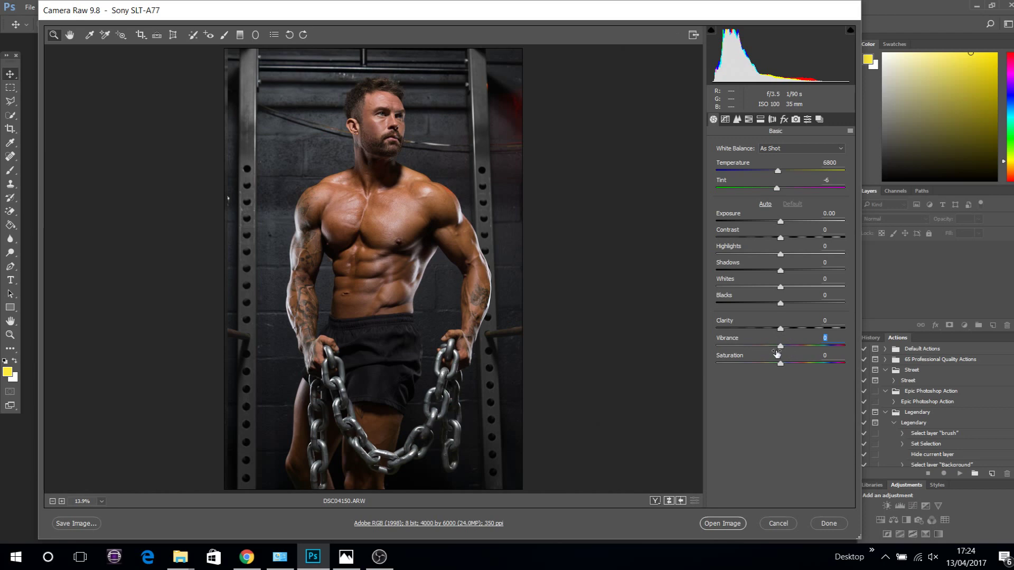
drag(777, 350, 821, 347)
double_click(821, 348)
Step: Lower the saturation of the oranges to -21 in the HSL adjustments to tone down the skin
click(746, 121)
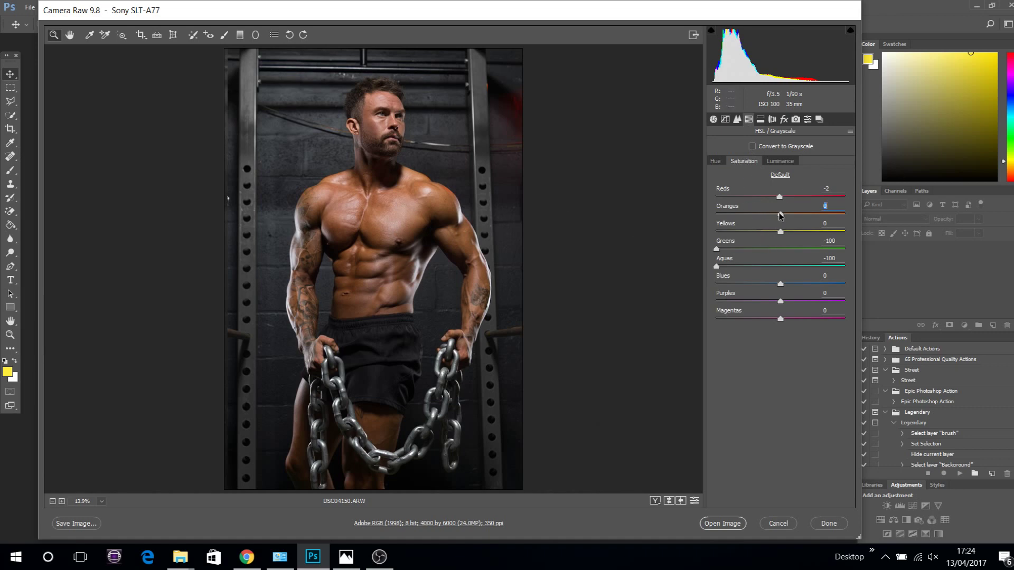
mouse_move(769, 215)
mouse_down()
mouse_move(697, 225)
mouse_move(892, 211)
mouse_move(658, 214)
mouse_move(891, 206)
mouse_move(764, 227)
mouse_move(771, 215)
mouse_up()
Step: Try raising the luminance of the oranges, reset it to 0 and return to the HSL saturation settings
click(785, 163)
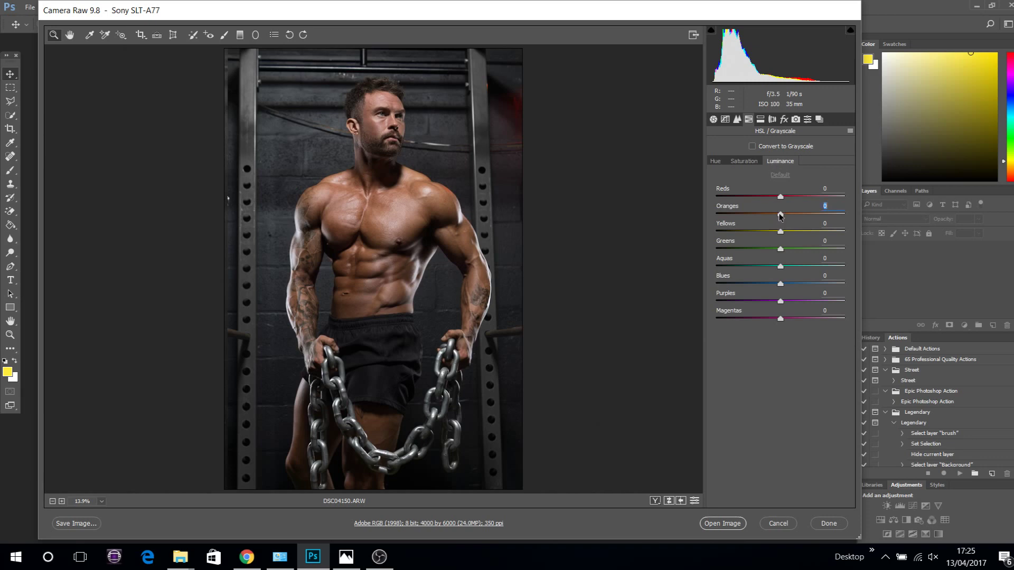
drag(779, 216, 807, 215)
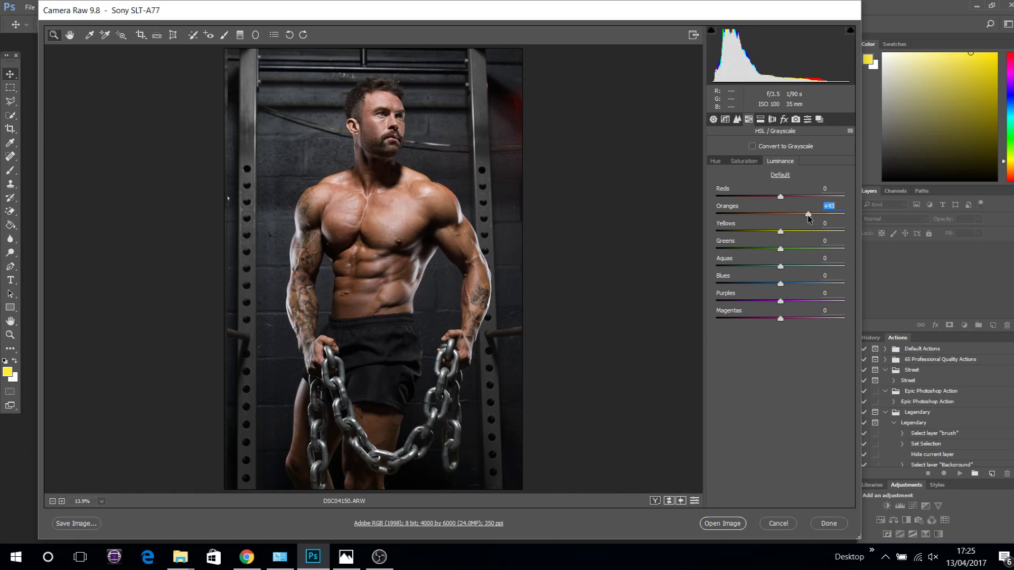
double_click(807, 215)
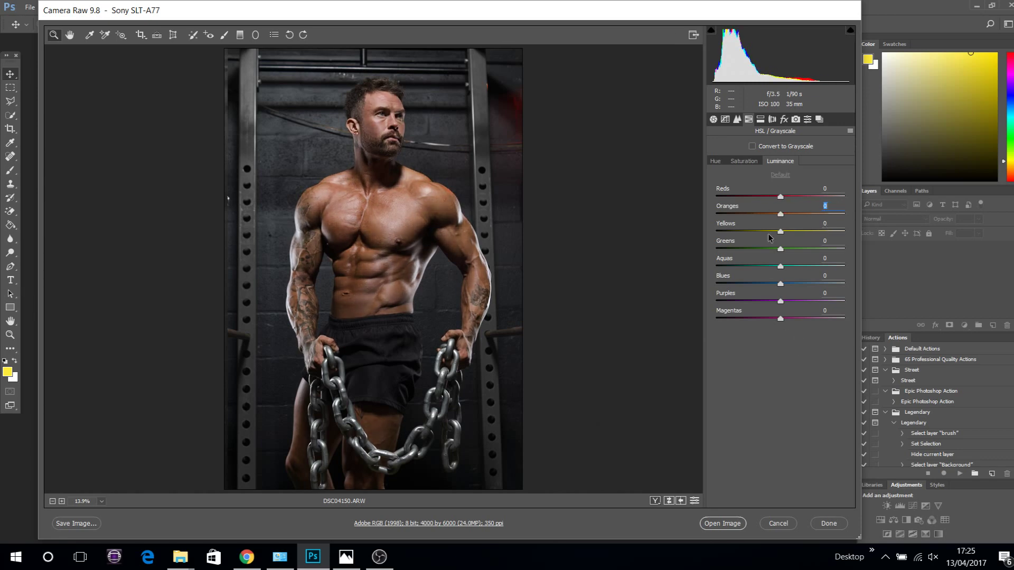
click(743, 161)
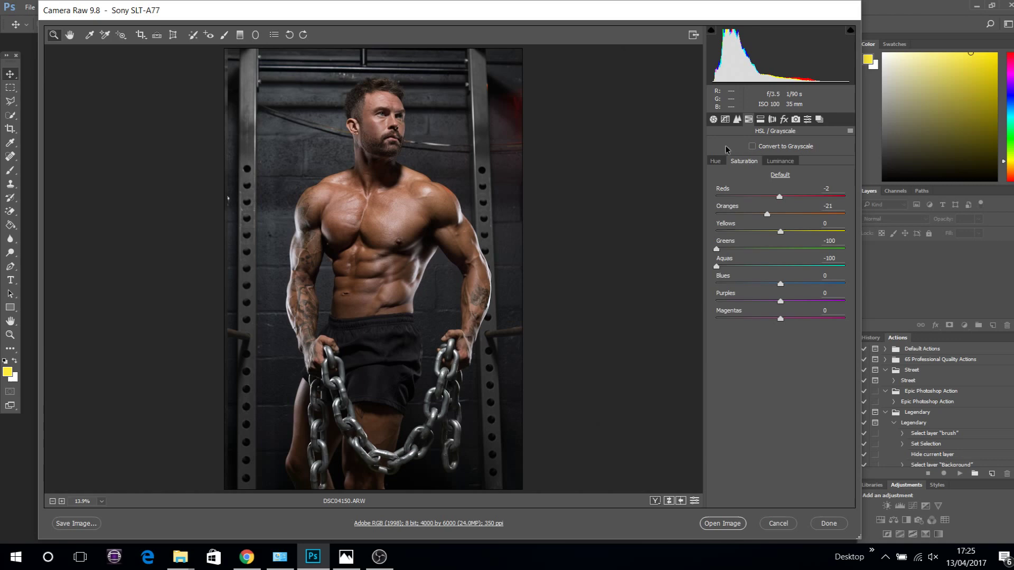
Step: Compare both extremes of the photo's clarity in the basic adjustments and set it to +100
click(712, 119)
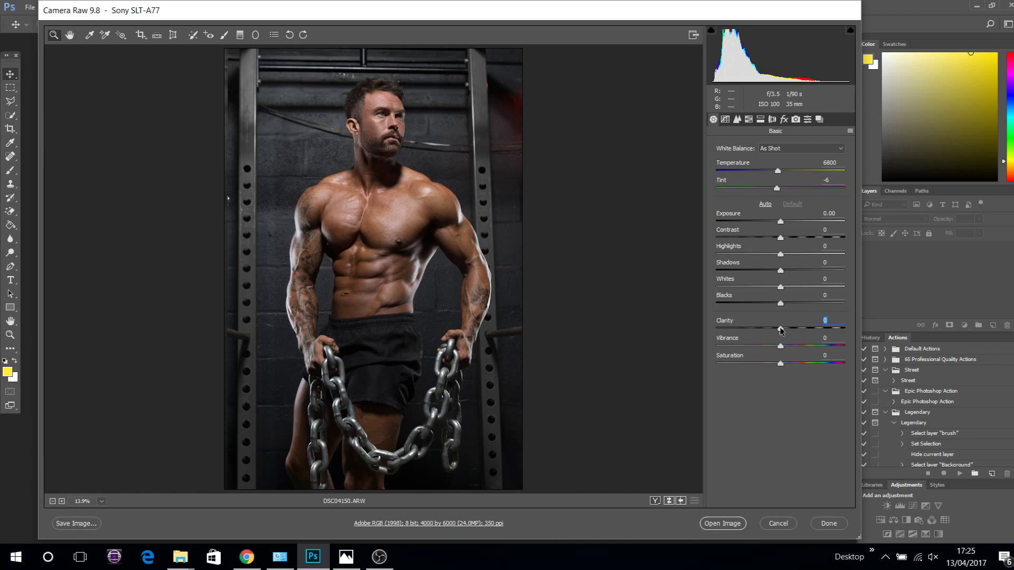
drag(780, 328, 859, 336)
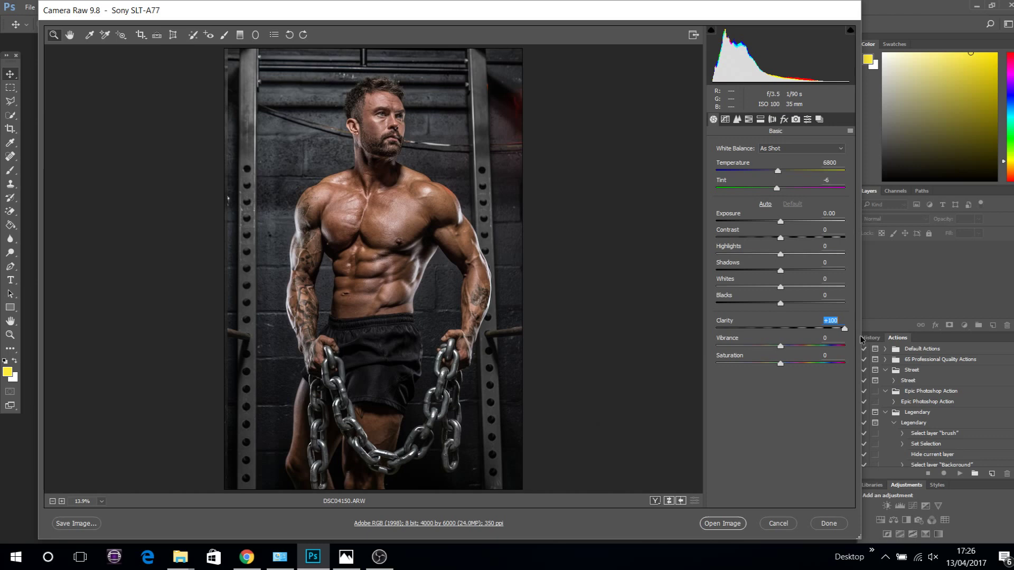
drag(860, 334, 667, 330)
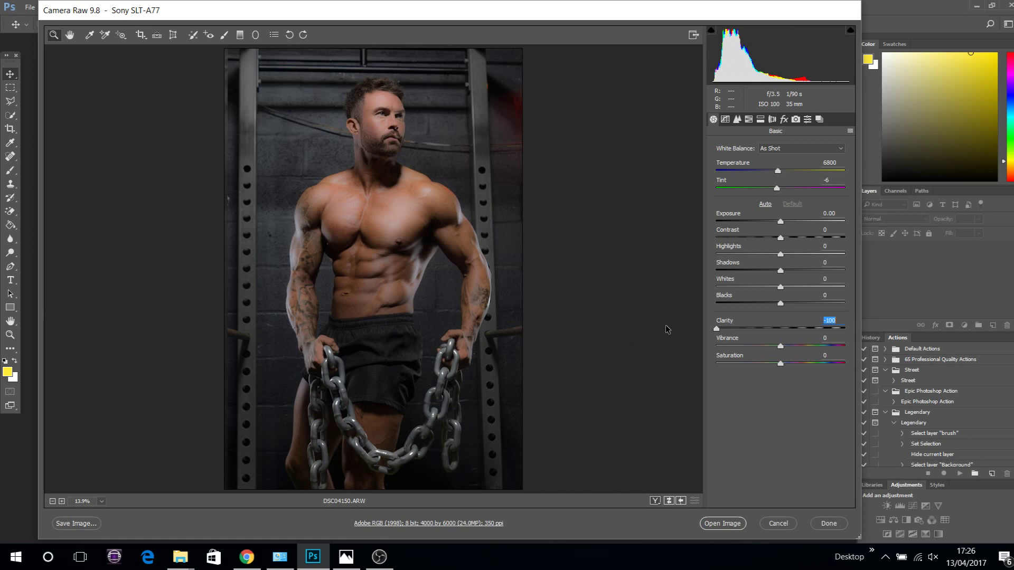
drag(667, 330, 869, 366)
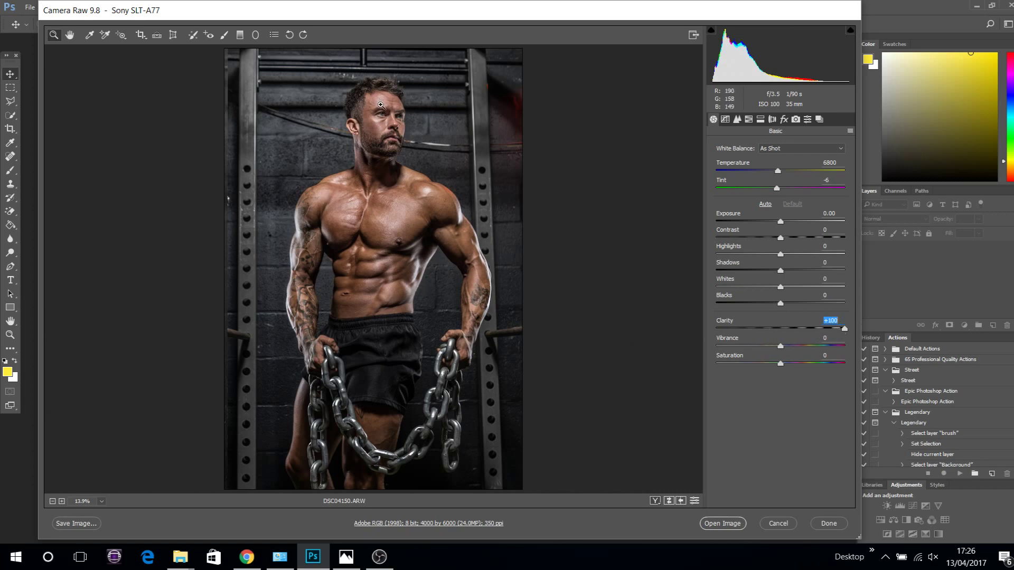
Step: Paint a new Adjustment Brush area with clarity -69 over the man's face
click(382, 110)
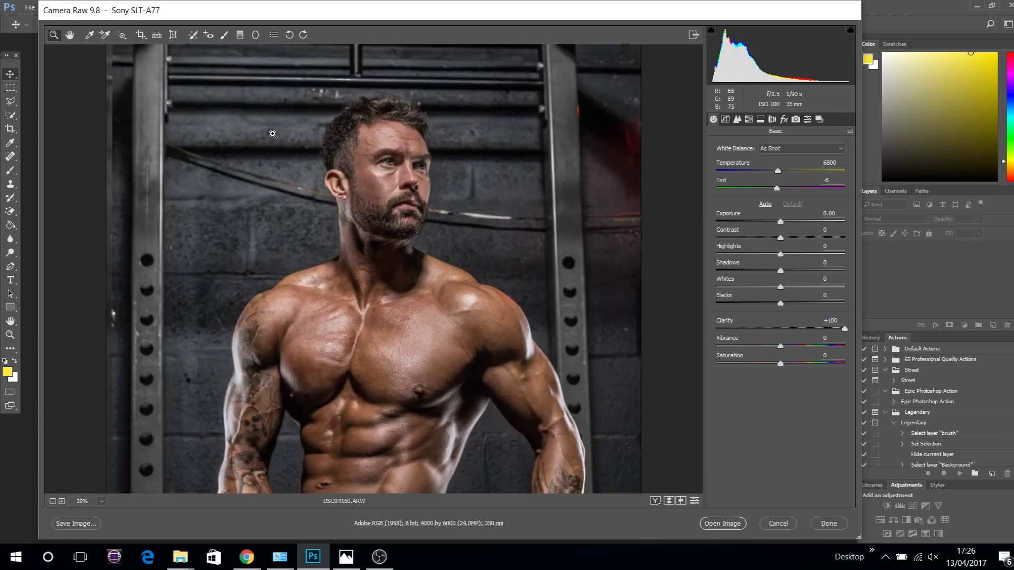
click(224, 35)
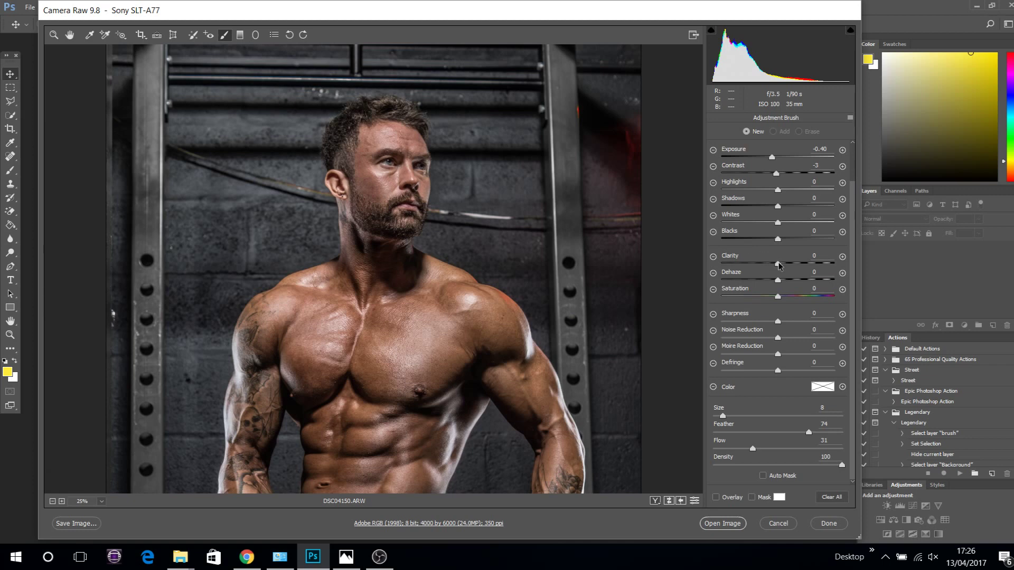
drag(779, 265, 740, 264)
drag(379, 152, 391, 206)
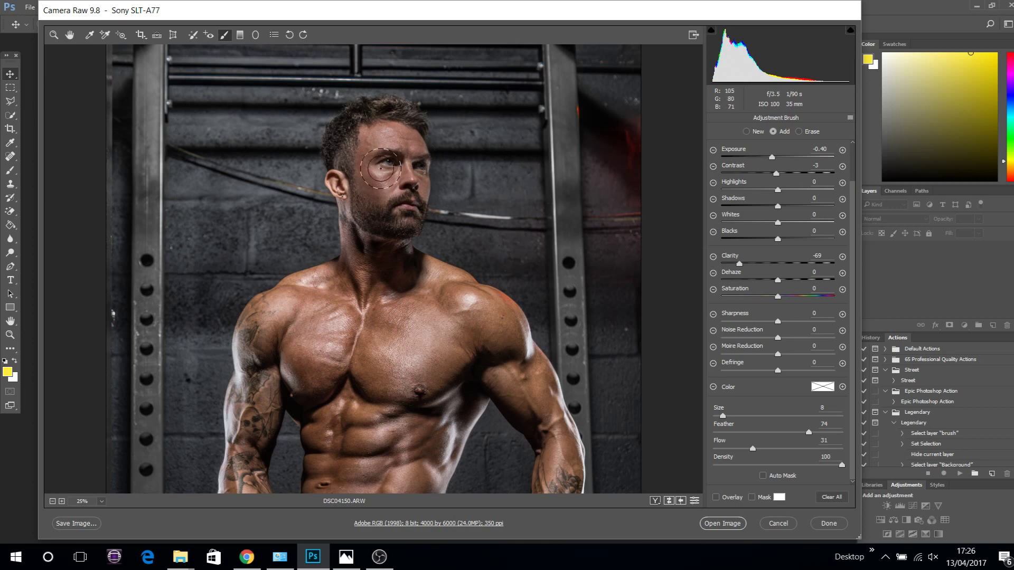
Step: Set the exposure of the face brush adjustment to +0.10, fit the photo in view and leave the Adjustment Brush
click(772, 157)
drag(771, 157, 779, 159)
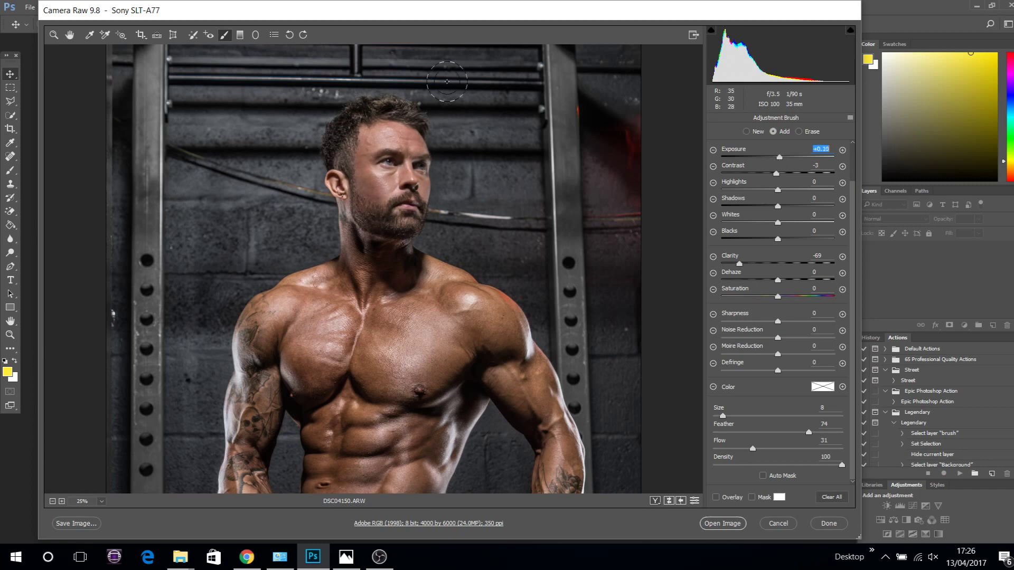
click(101, 501)
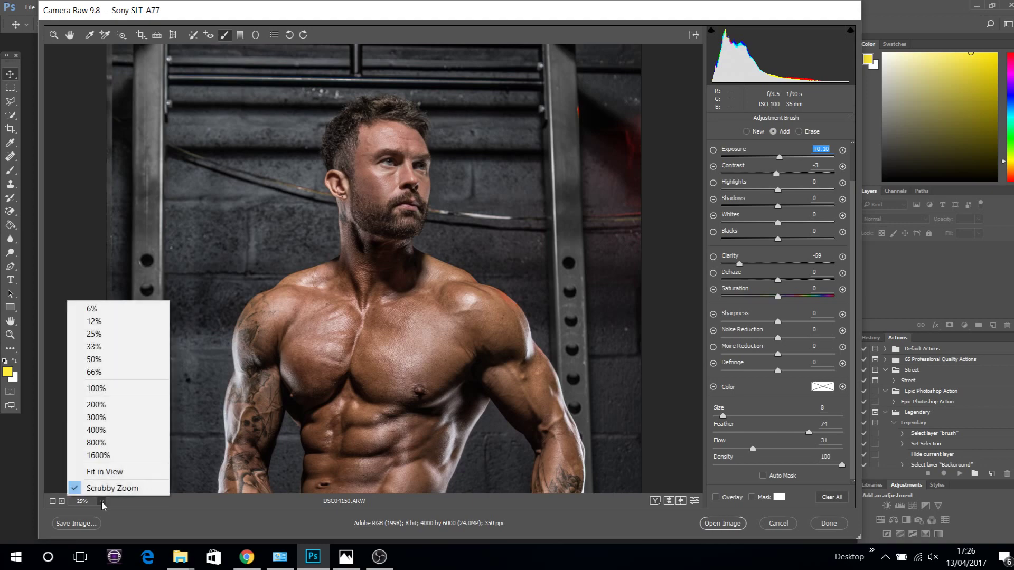
click(105, 472)
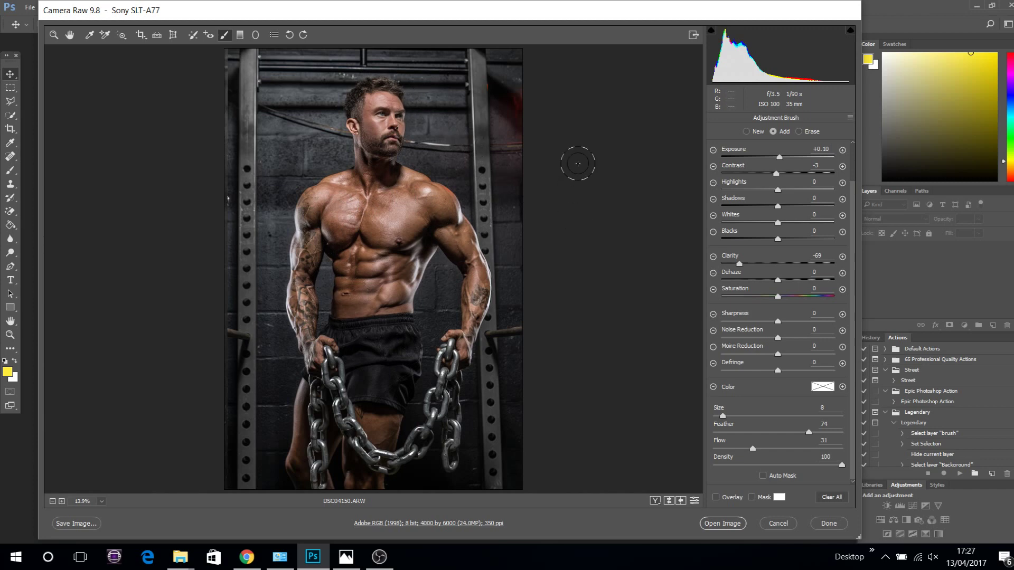
click(53, 36)
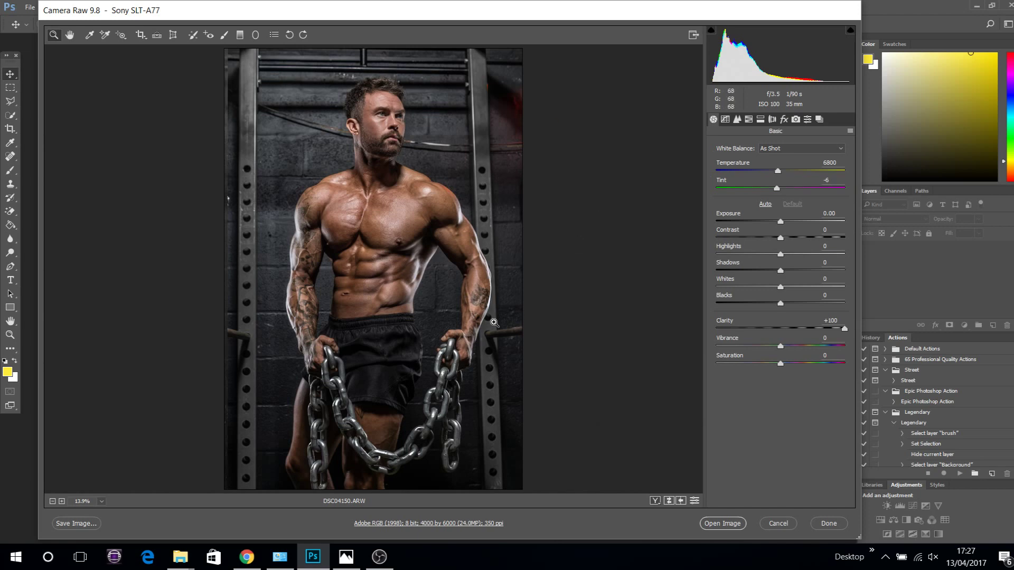
click(785, 121)
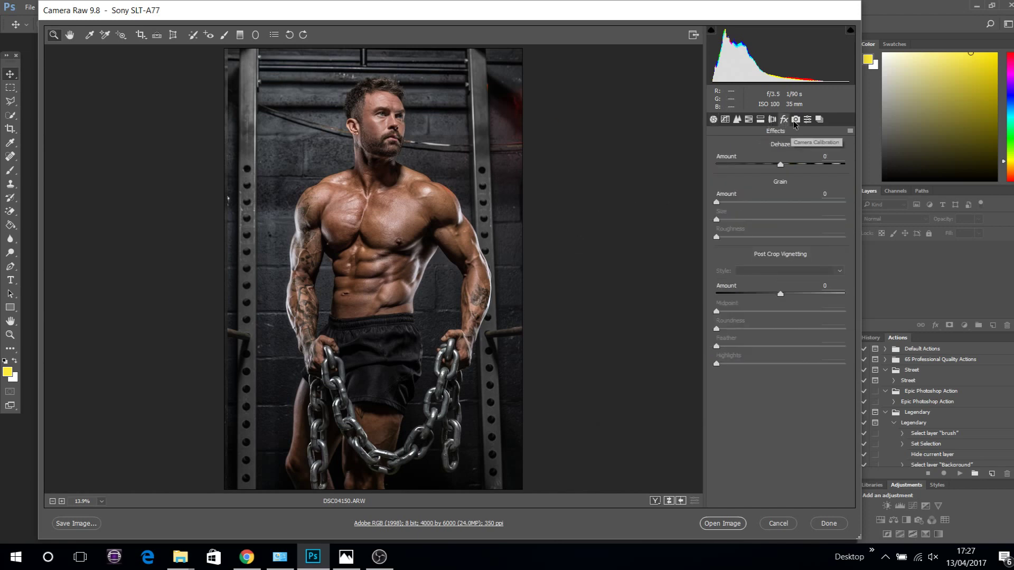
click(772, 120)
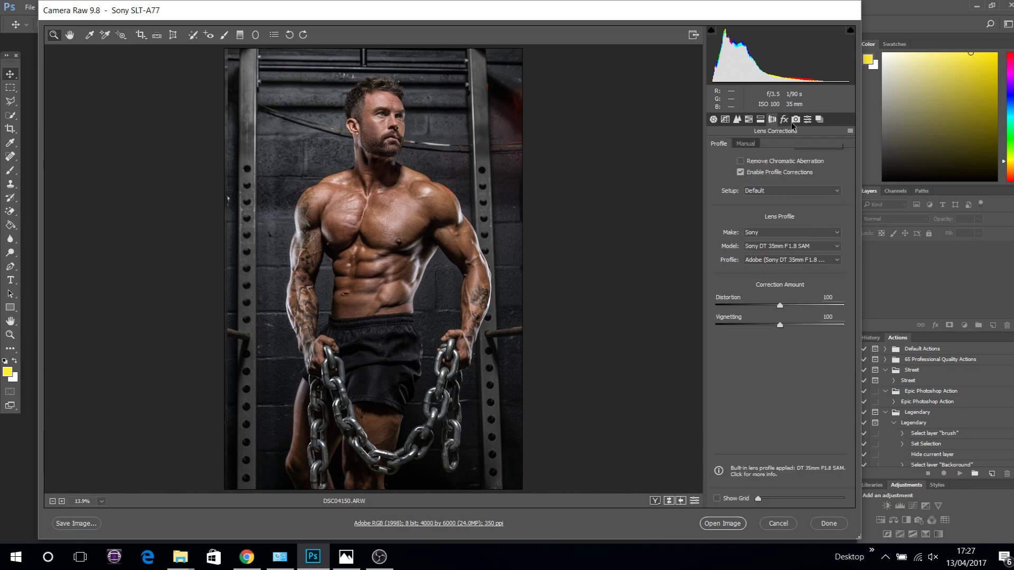
click(796, 120)
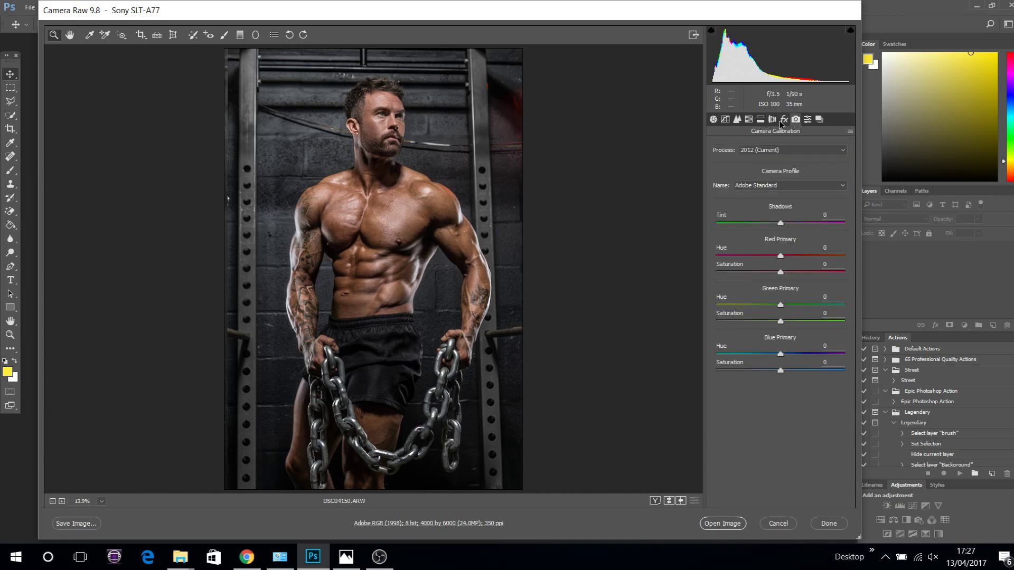
click(773, 120)
Step: Try post-crop vignetting at +100 in the effects and set its amount to -68
click(784, 120)
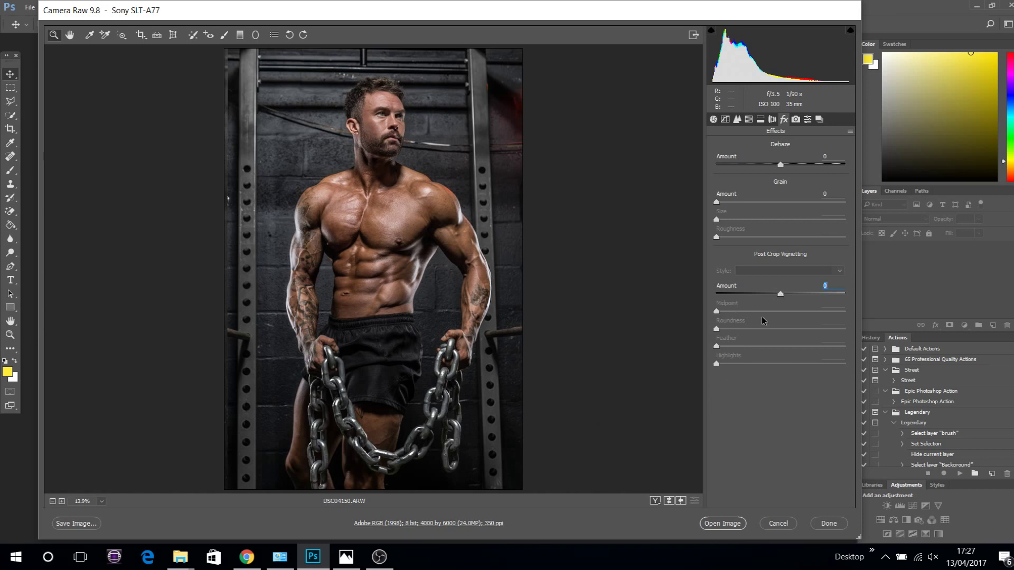
drag(780, 296, 780, 296)
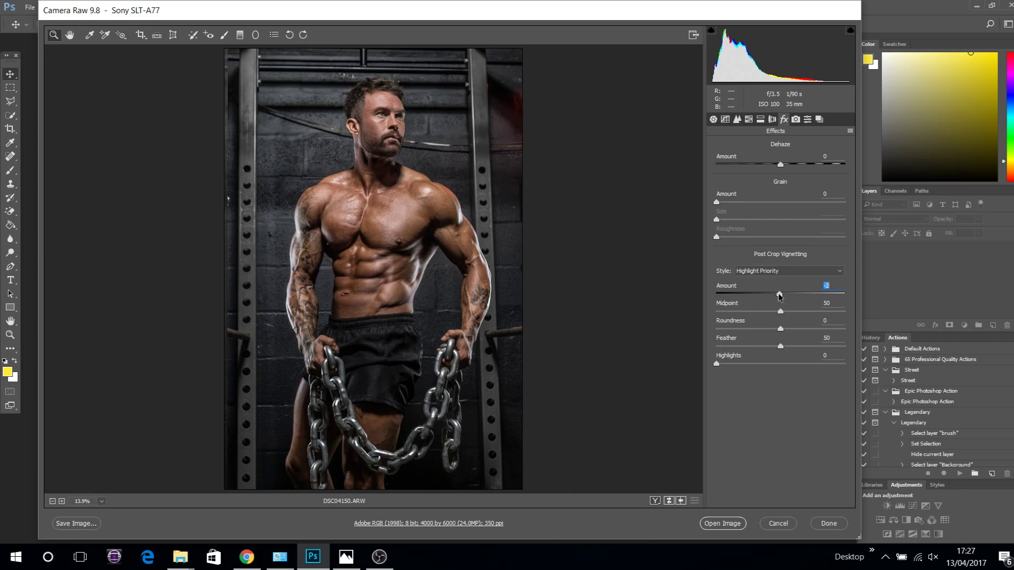
drag(779, 296, 845, 297)
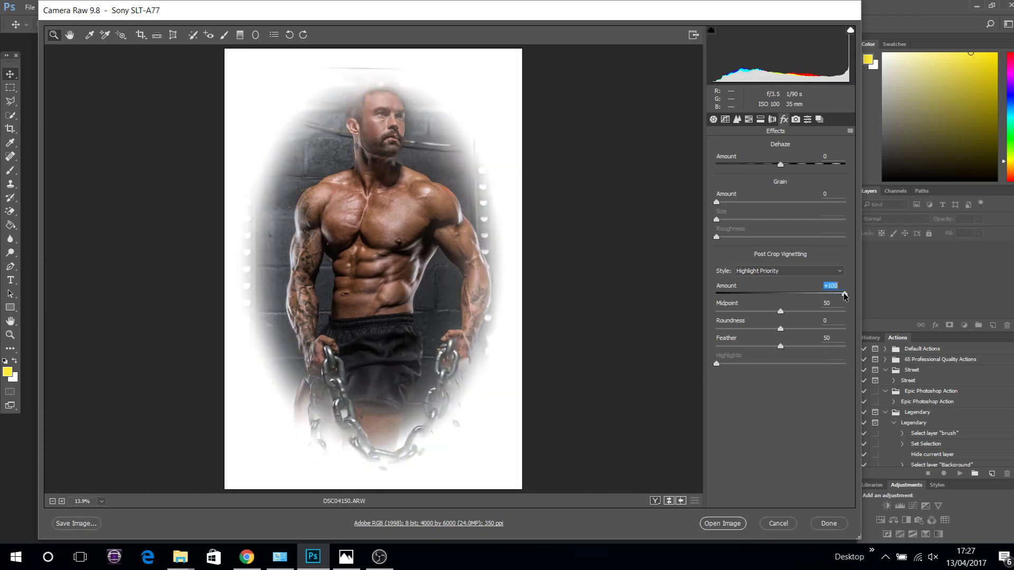
drag(845, 296, 776, 299)
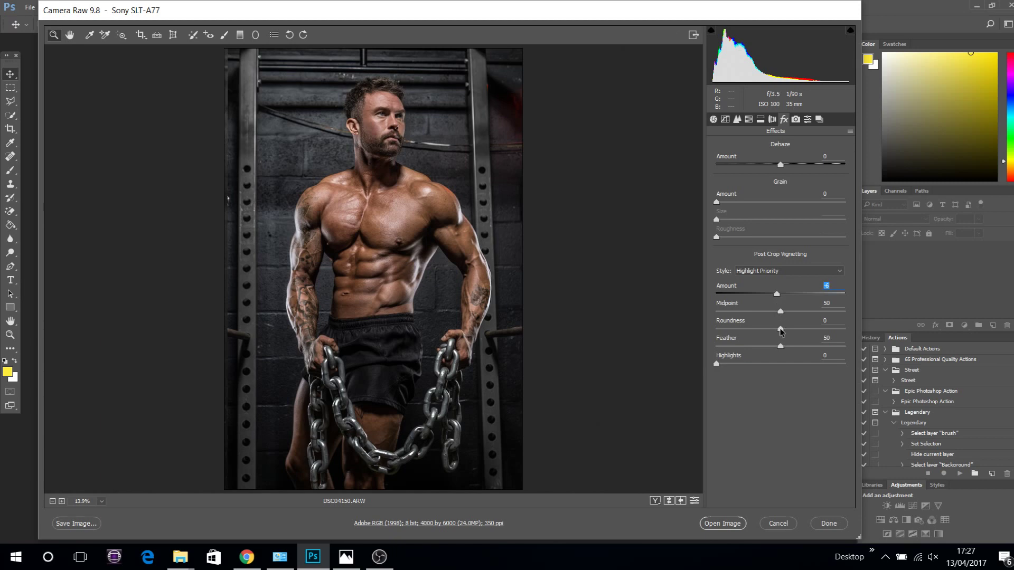
drag(777, 299, 737, 296)
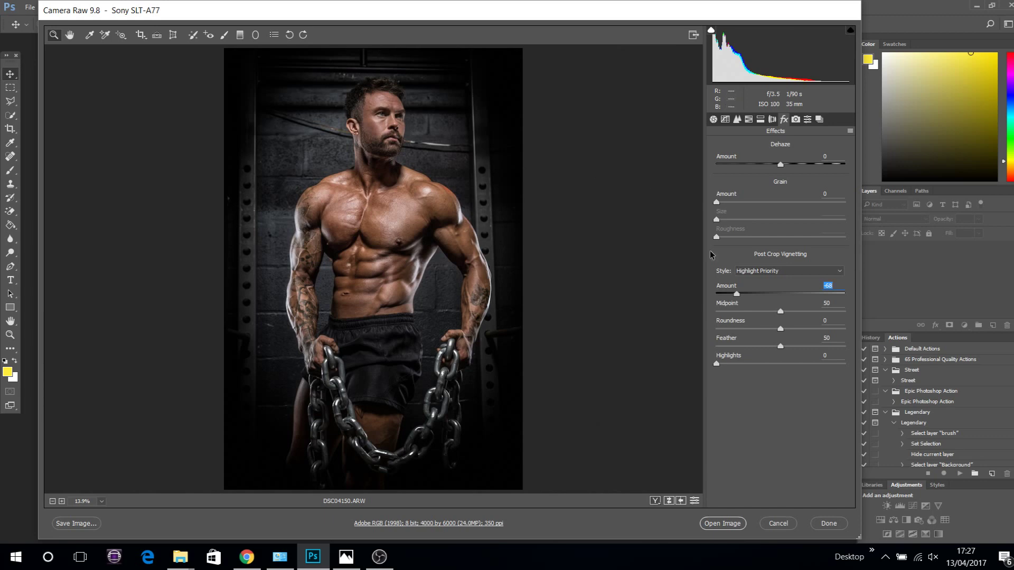
Step: Set the post-crop vignette's roundness to +56, midpoint to 41, feather to 74 and amount to -2
drag(780, 330, 758, 340)
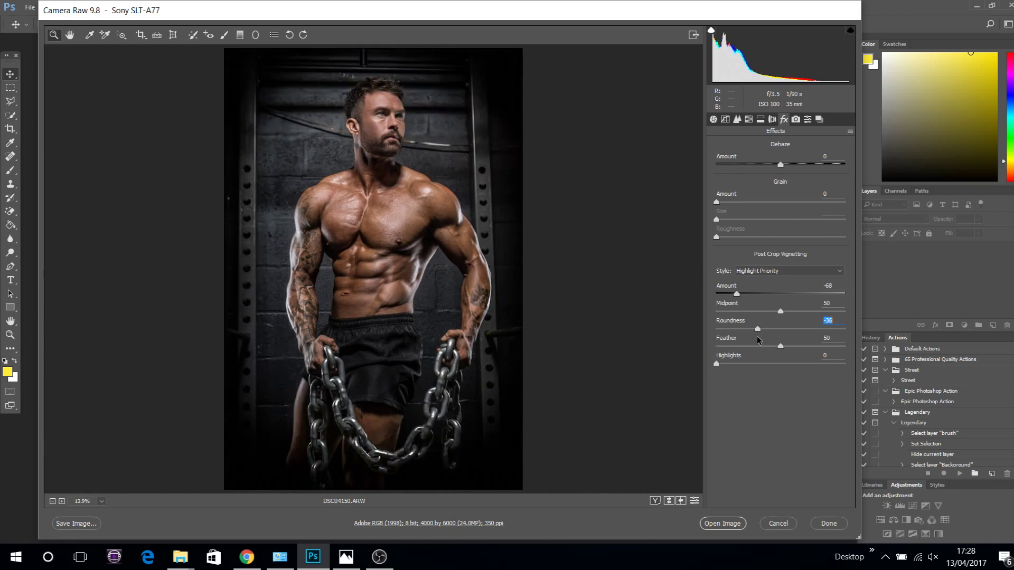
drag(758, 340, 763, 343)
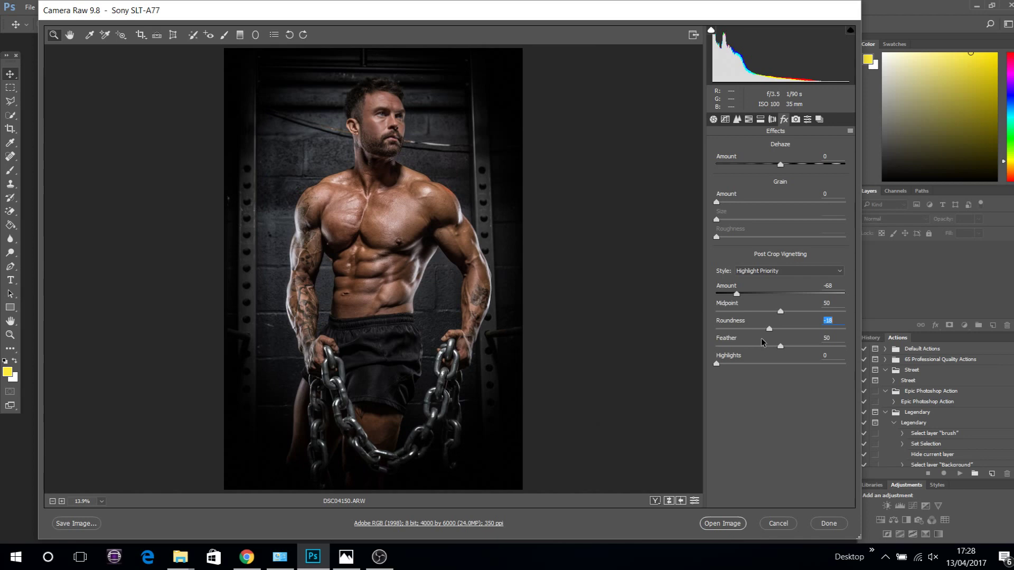
drag(762, 342, 816, 332)
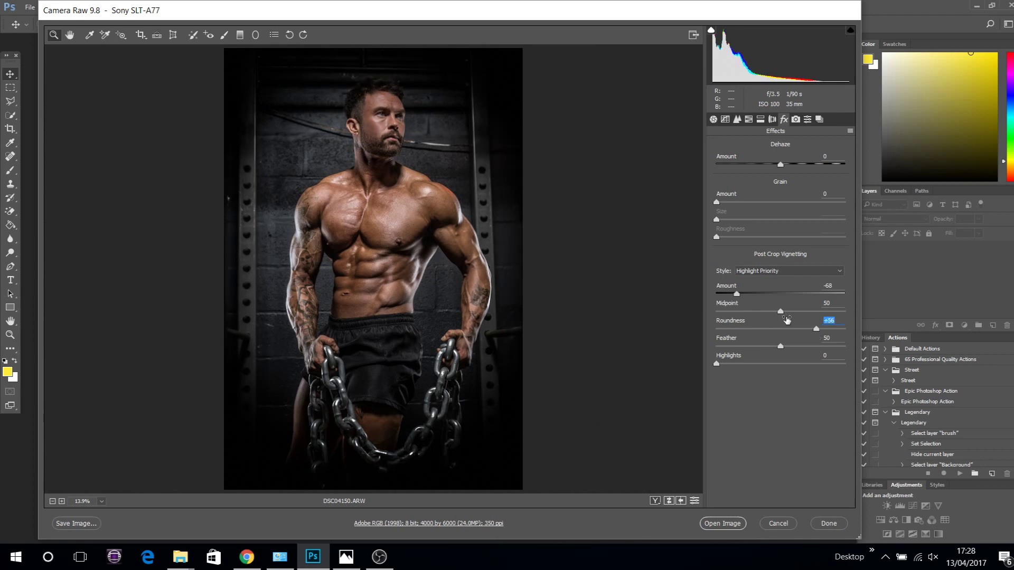
drag(781, 311, 736, 315)
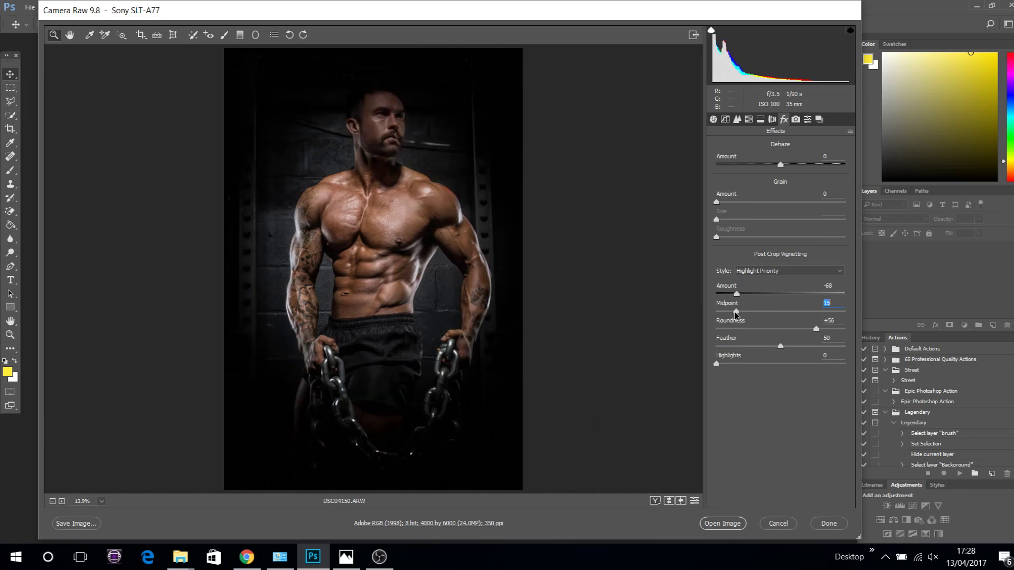
drag(735, 315, 769, 311)
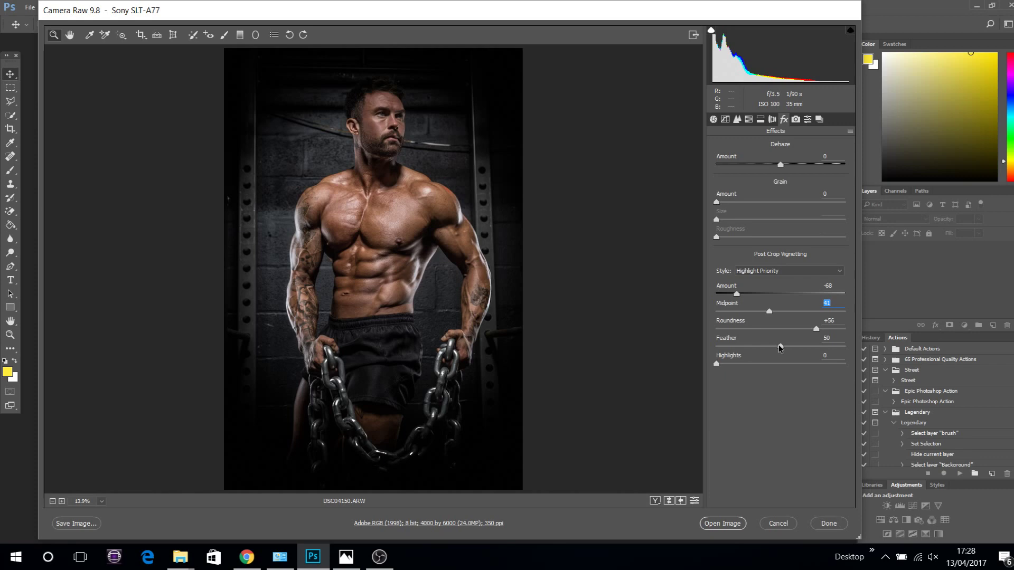
drag(780, 347, 849, 358)
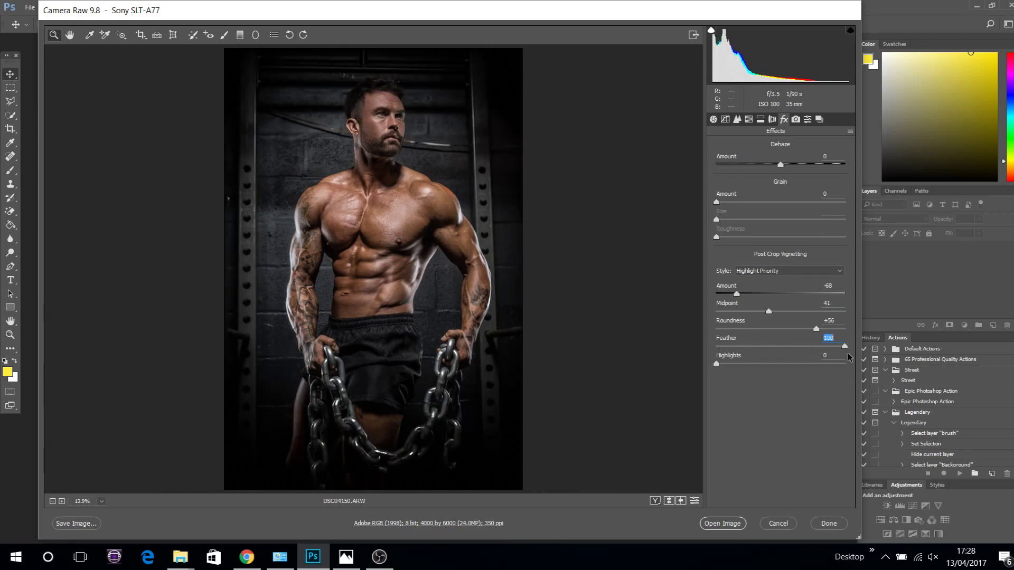
drag(849, 357, 812, 356)
drag(719, 296, 781, 293)
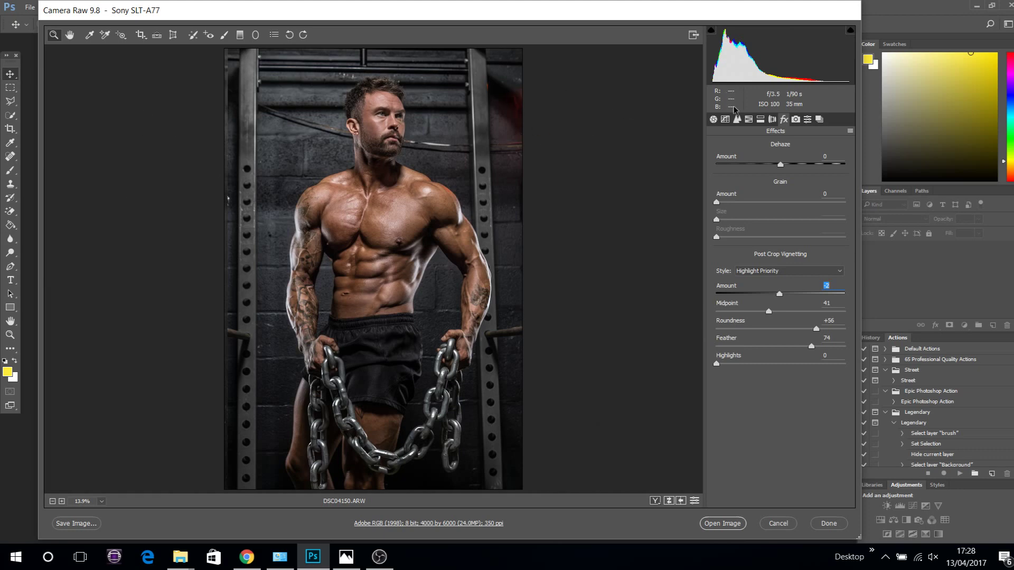
Step: Cool the photo's white balance by setting the temperature to 5550
click(714, 119)
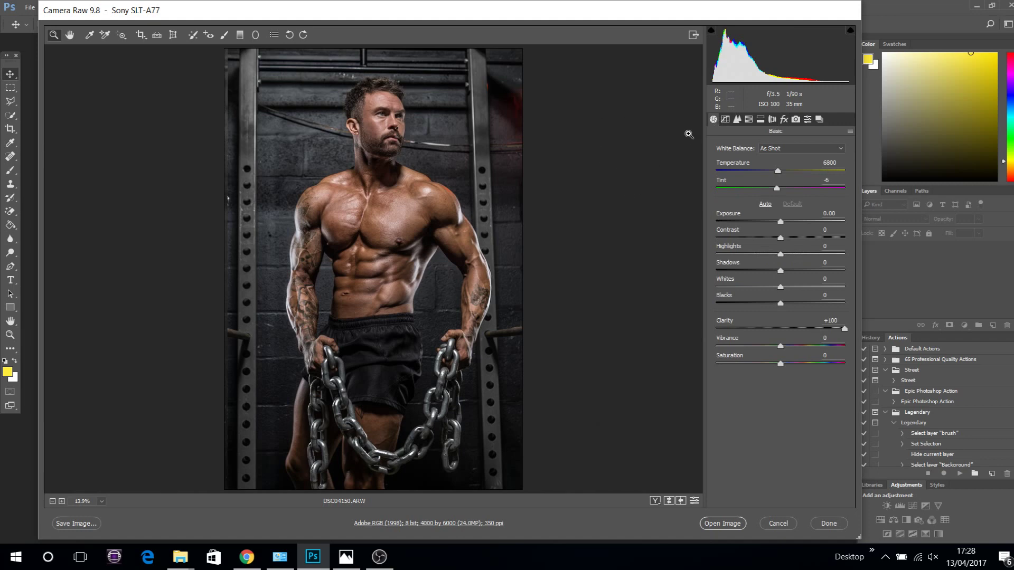
click(779, 173)
key(Down)
drag(779, 176, 762, 173)
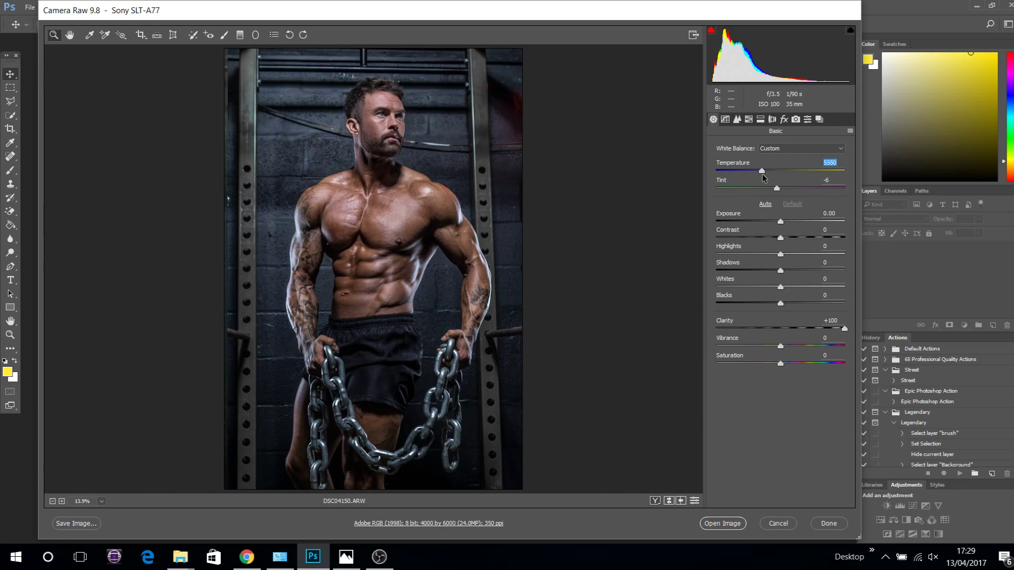
Step: Try the white balance temperature at 50000 and the tint at -39, and settle on temperature 6050 and tint -1
drag(762, 173, 732, 175)
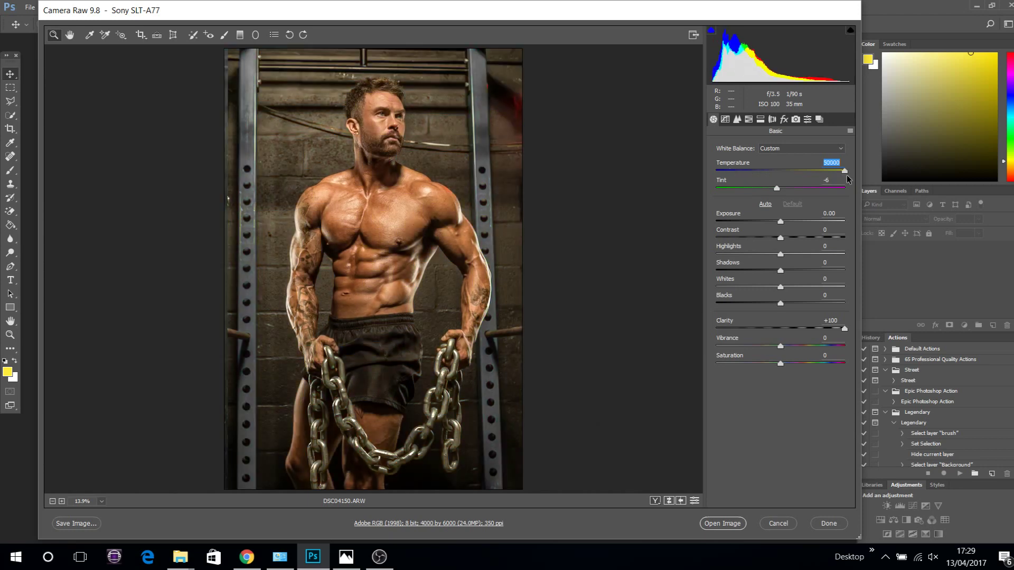
click(774, 172)
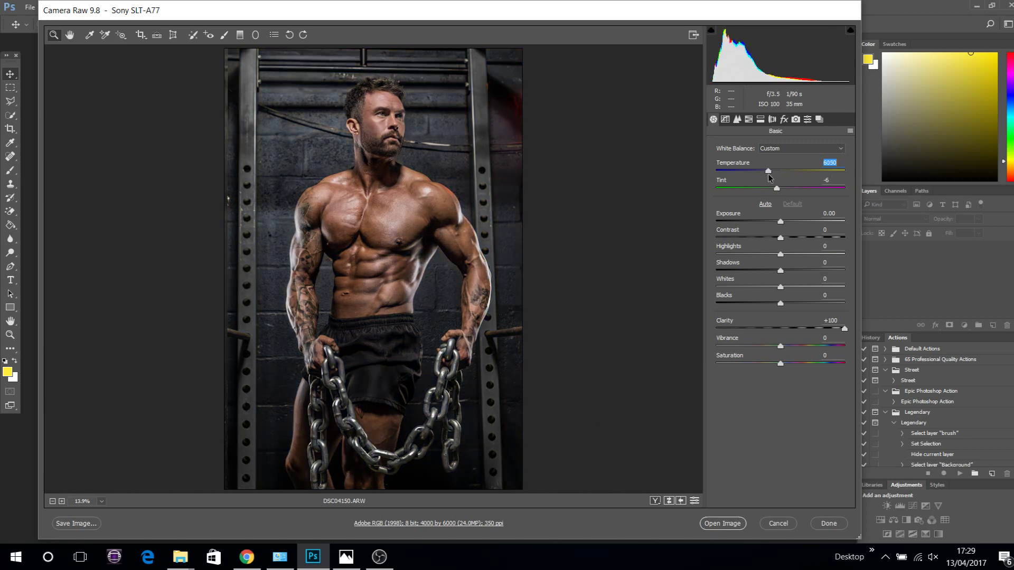
drag(768, 177, 755, 198)
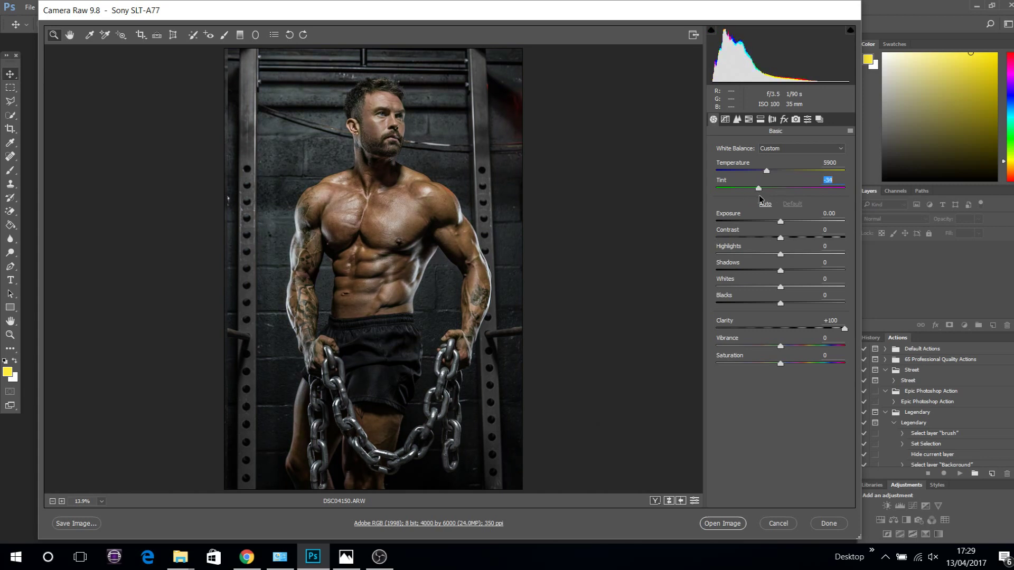
drag(760, 196, 780, 199)
drag(768, 170, 769, 171)
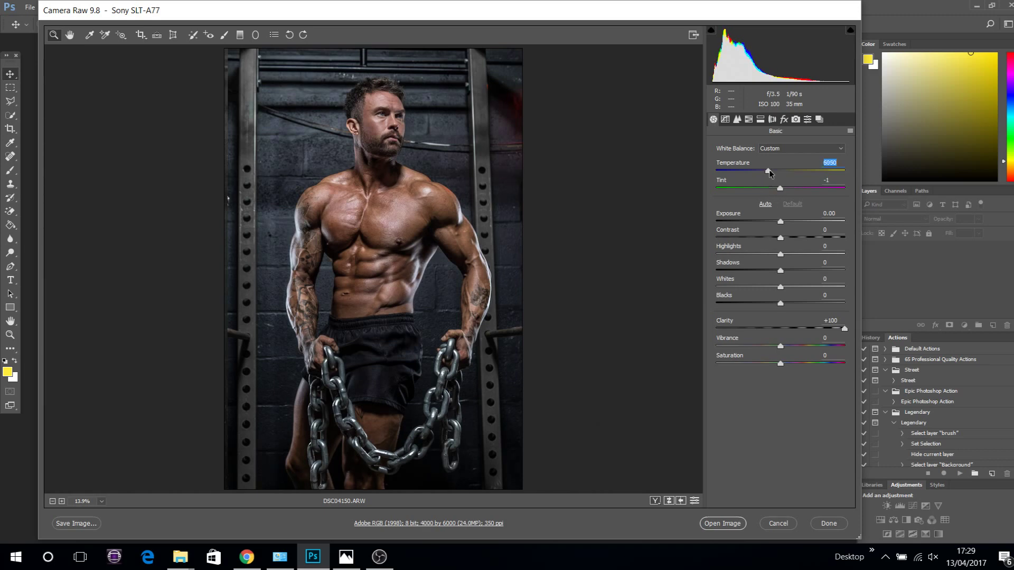
Step: Try split toning with highlights and shadows saturation at 7 and a shadows hue of 225
click(760, 121)
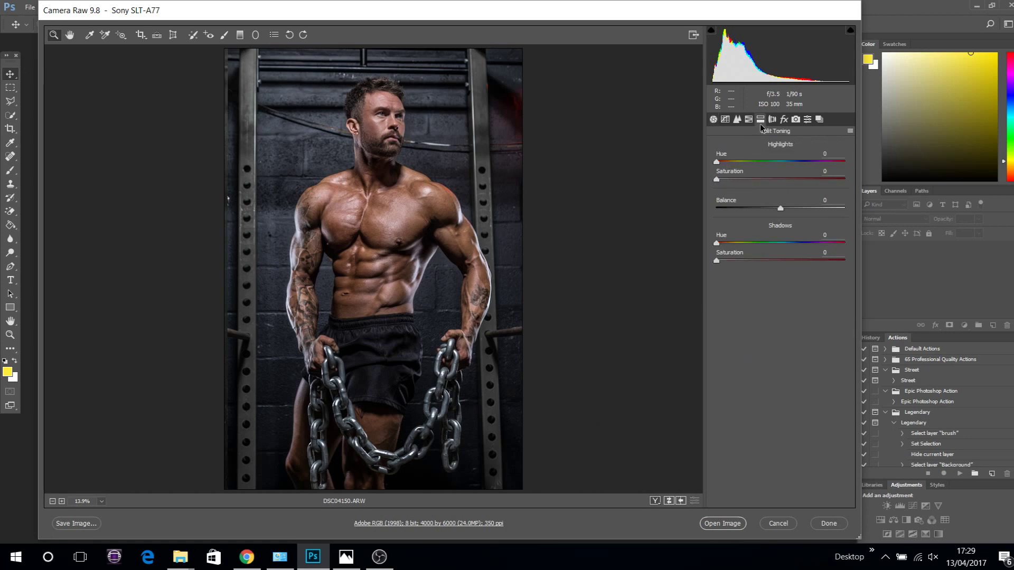
click(725, 179)
click(723, 259)
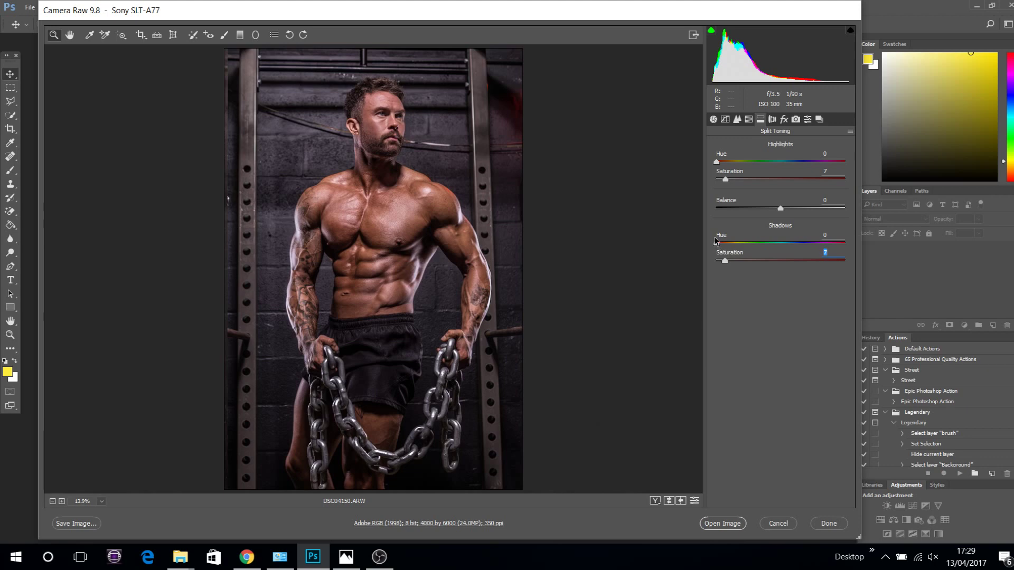
click(716, 245)
drag(716, 245, 791, 254)
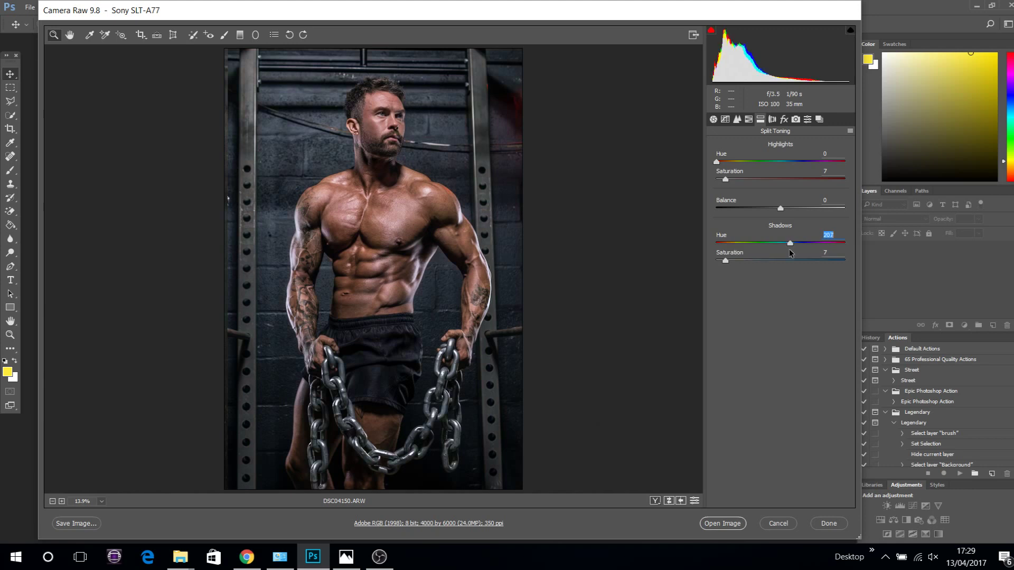
drag(791, 253, 797, 254)
Step: Try a split toning highlights hue of 182 with saturation 10, and push the balance to +100
drag(717, 162, 792, 166)
drag(794, 165, 782, 165)
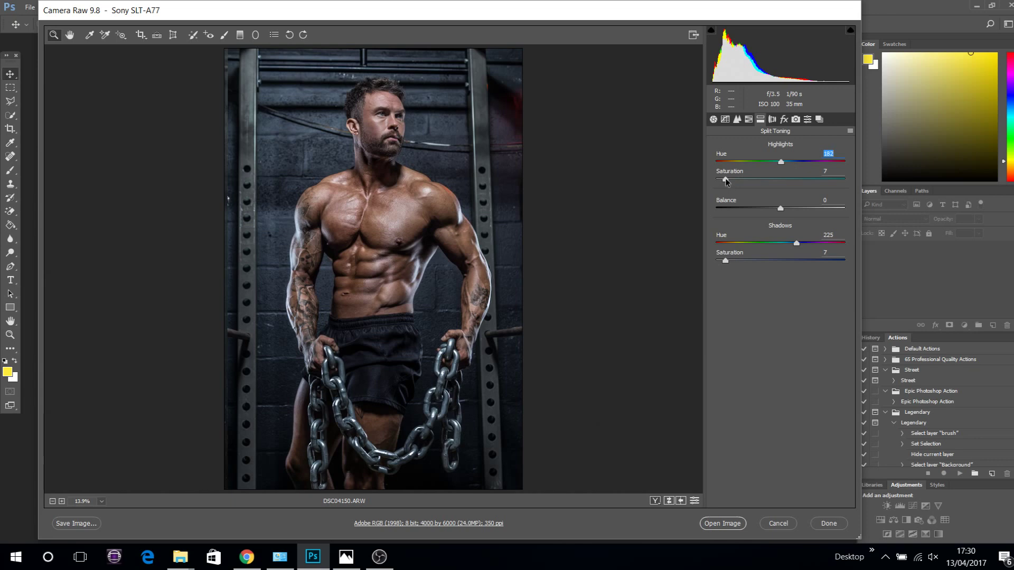
mouse_move(725, 181)
mouse_down()
mouse_move(794, 186)
mouse_move(673, 190)
mouse_move(730, 189)
mouse_up()
click(781, 209)
drag(780, 209, 706, 216)
drag(689, 213, 884, 211)
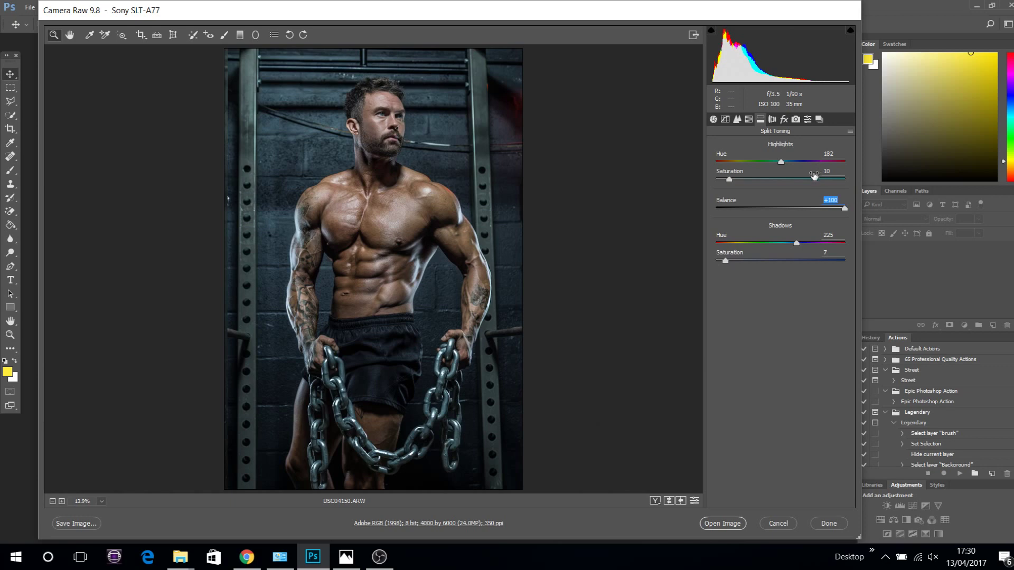
Step: Try stronger split toning with highlights hue 246 and saturation 53, and shadows hue 33 and saturation 49
click(784, 180)
click(779, 261)
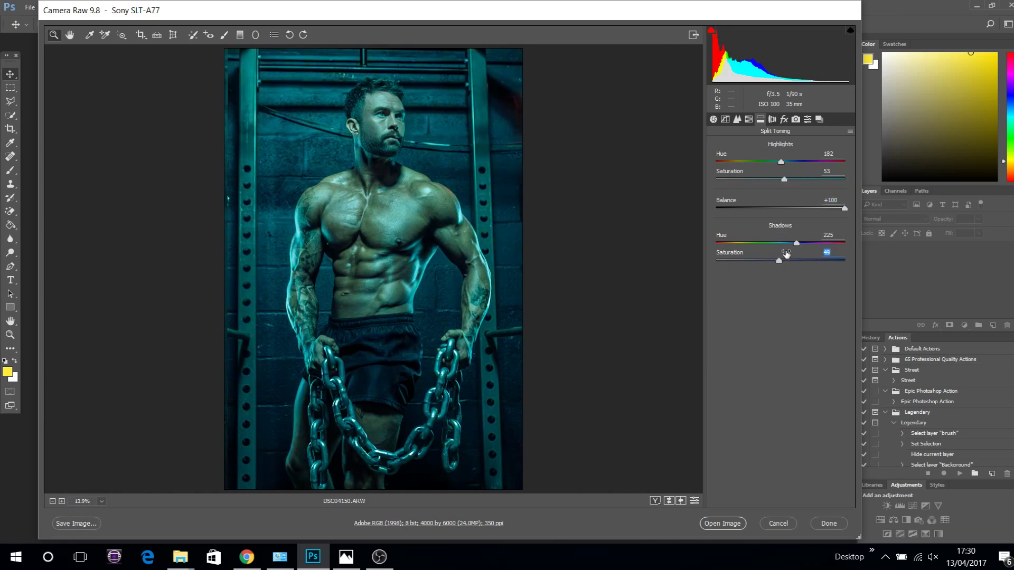
drag(795, 243, 728, 244)
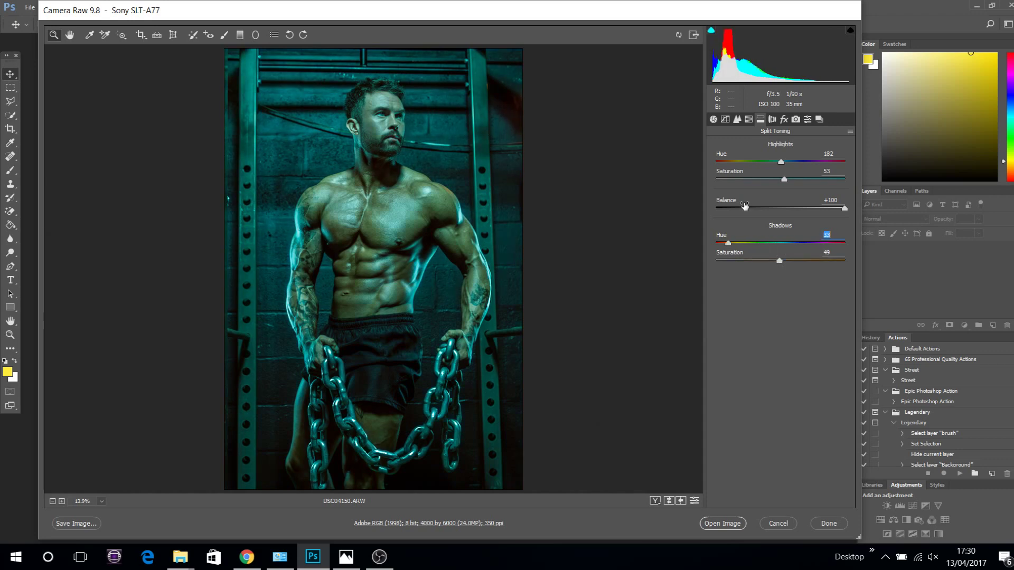
drag(781, 162, 805, 162)
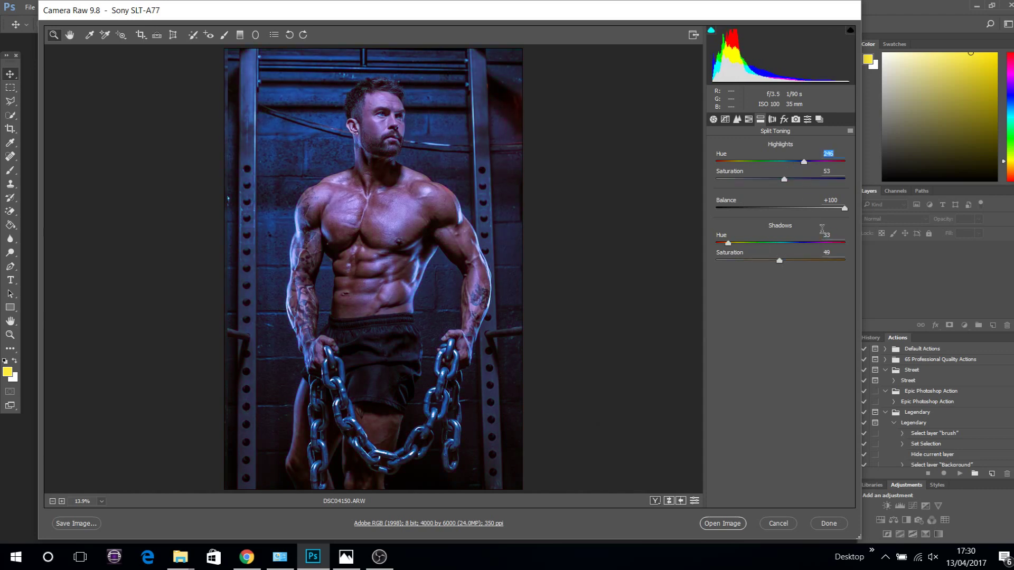
Step: Set the split toning balance to -3 and reset the highlights and shadows hue and saturation to 0
drag(845, 208, 783, 210)
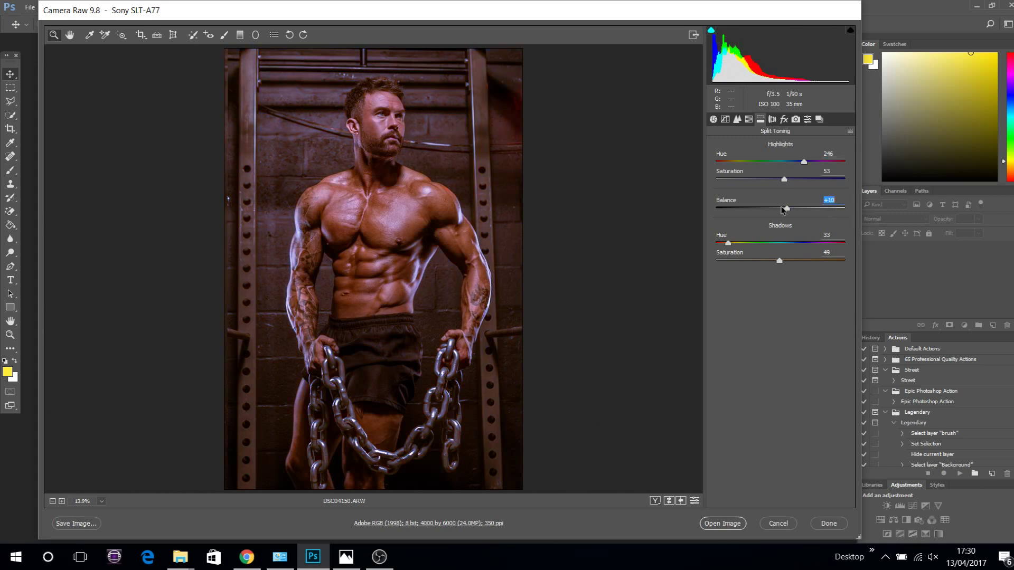
drag(783, 210, 778, 209)
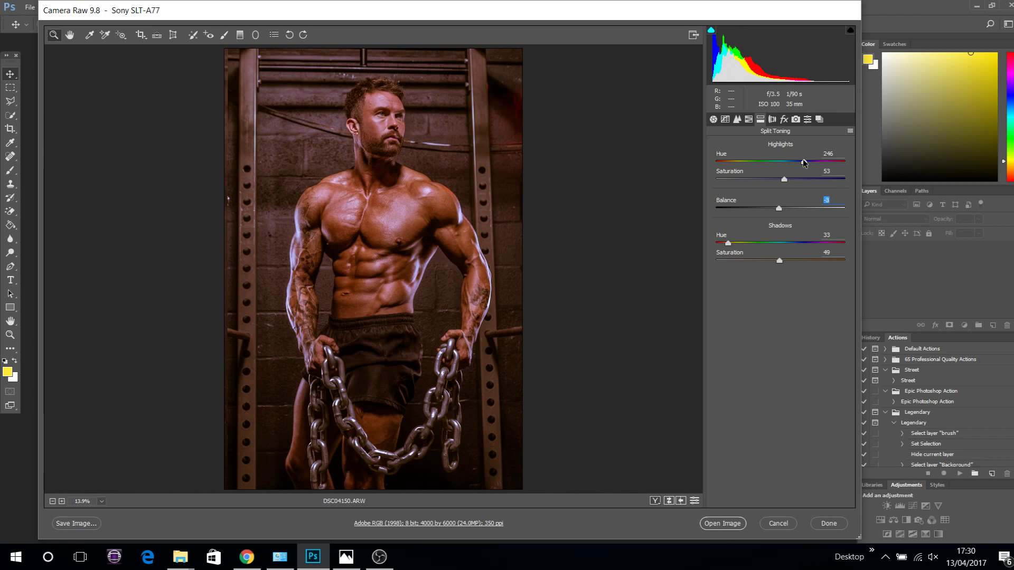
drag(804, 162, 691, 163)
click(714, 179)
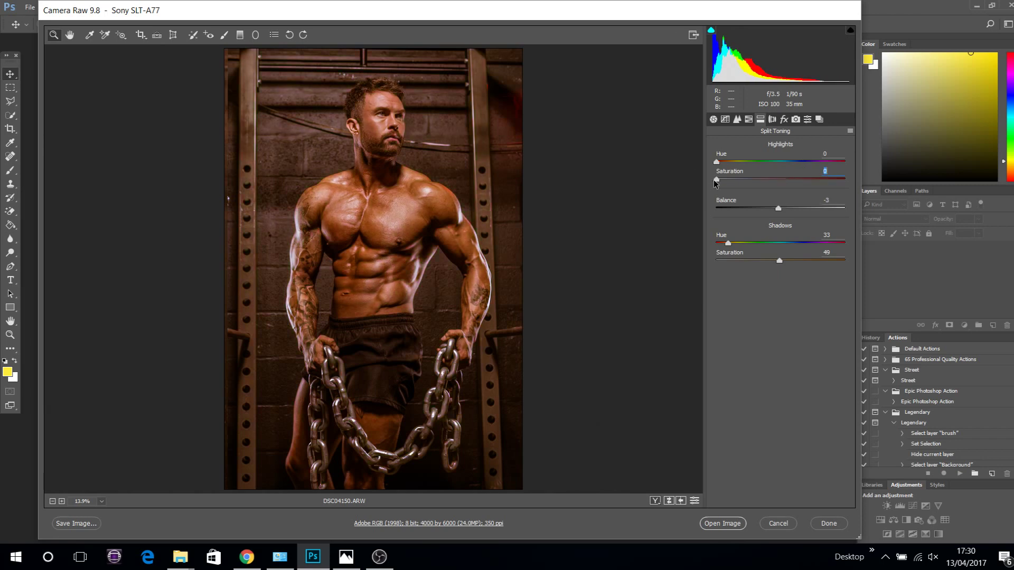
click(715, 261)
drag(728, 242, 691, 242)
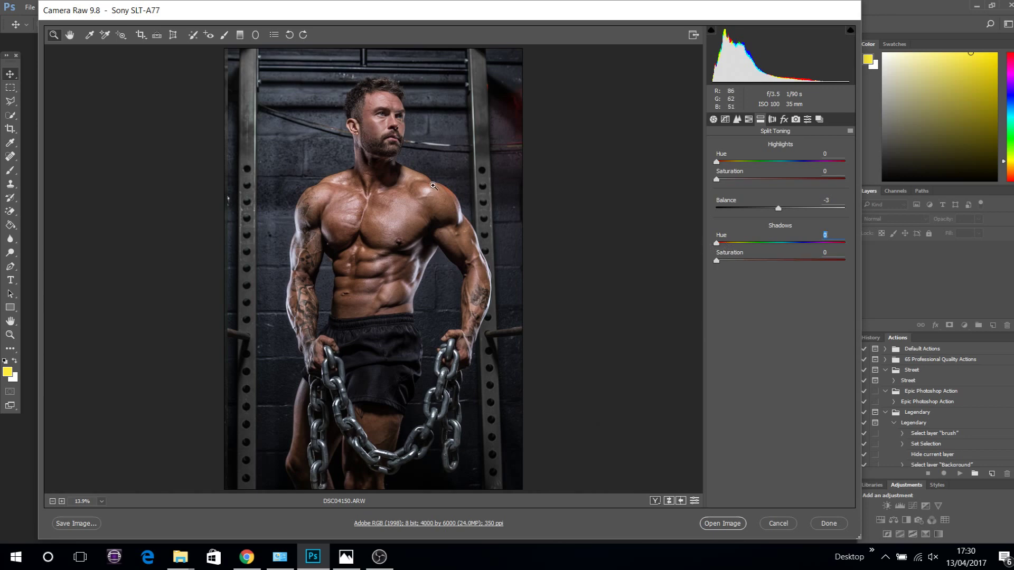
Step: Try an exposure of +0.60, restore the default tone values and set the basic contrast to -8
click(715, 121)
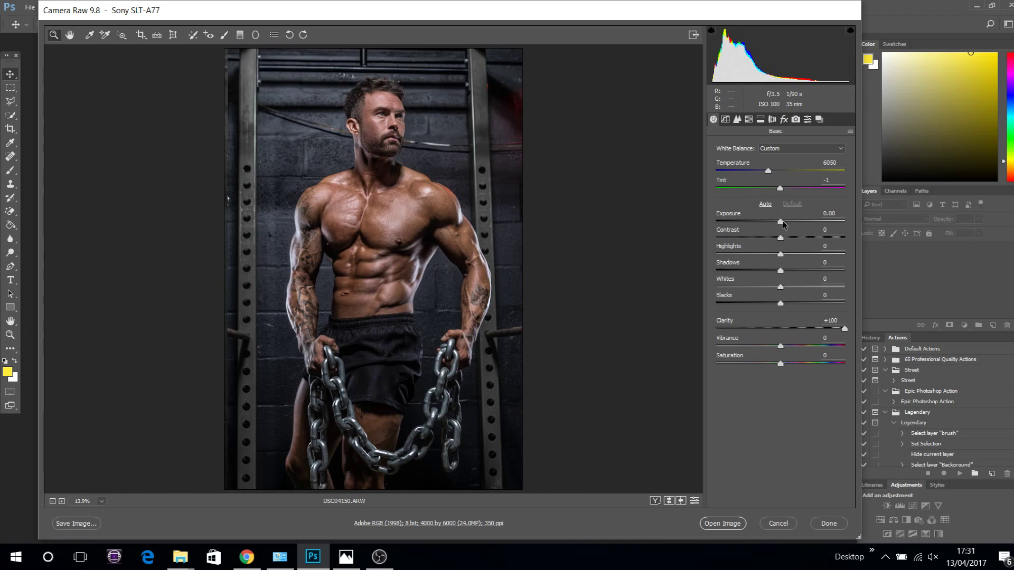
mouse_move(782, 222)
mouse_down()
mouse_move(774, 226)
mouse_move(790, 229)
mouse_up()
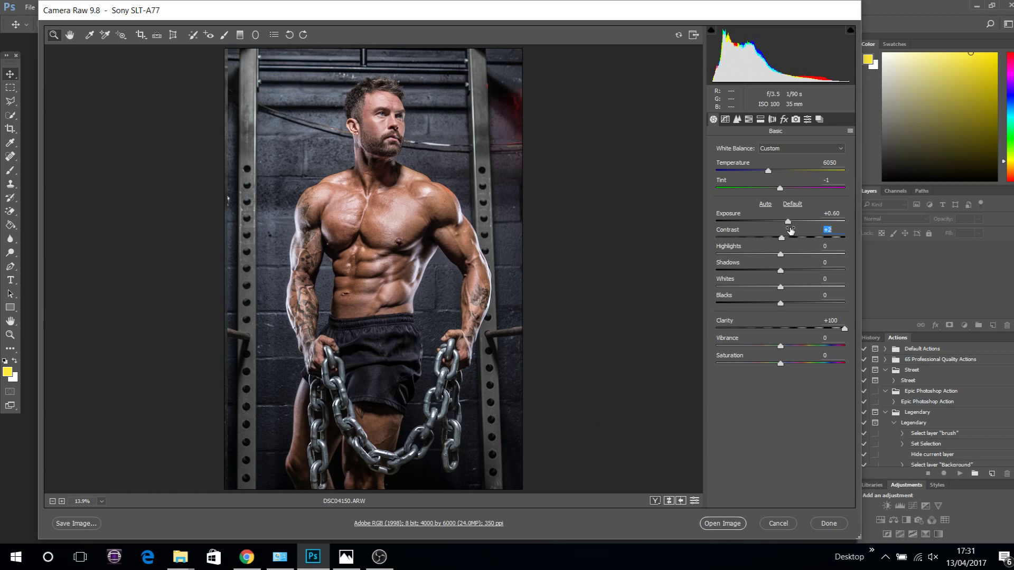
drag(791, 230, 790, 230)
click(792, 204)
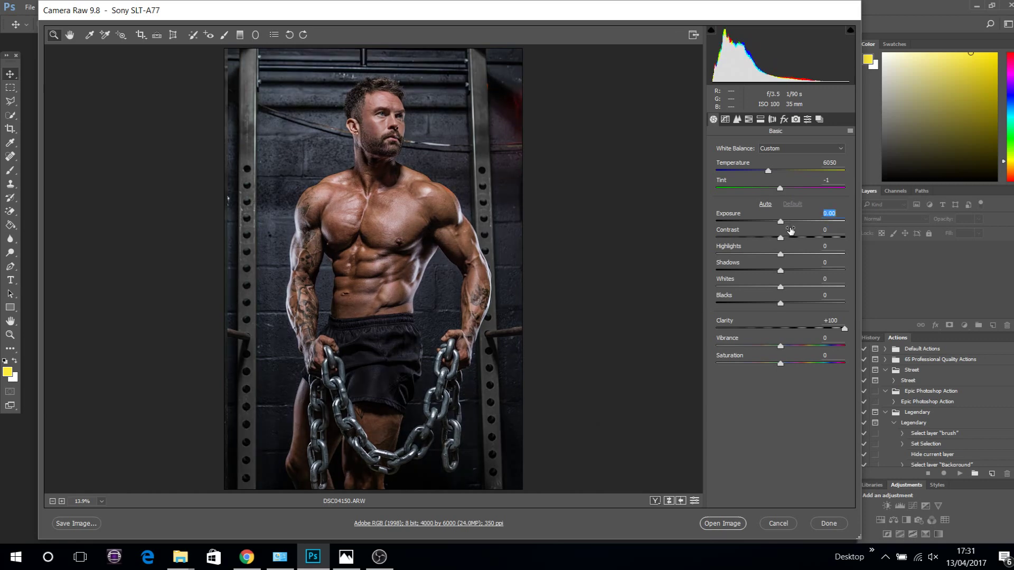
mouse_move(781, 241)
mouse_down()
mouse_move(802, 246)
mouse_move(775, 242)
mouse_up()
Step: Start Spot Removal in Heal mode with a brush size of 4 for retouching the face at 100% view
click(389, 126)
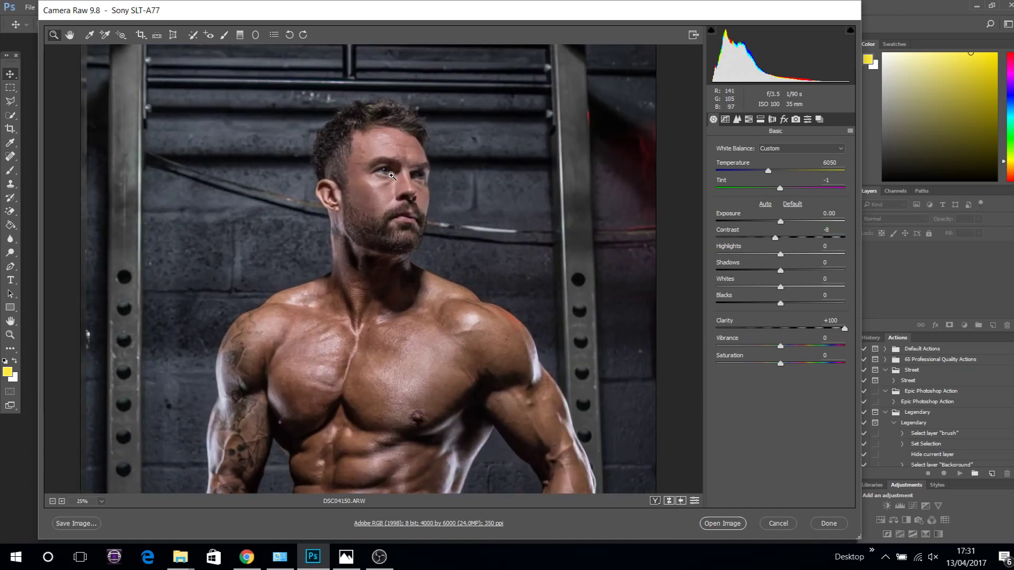
click(392, 176)
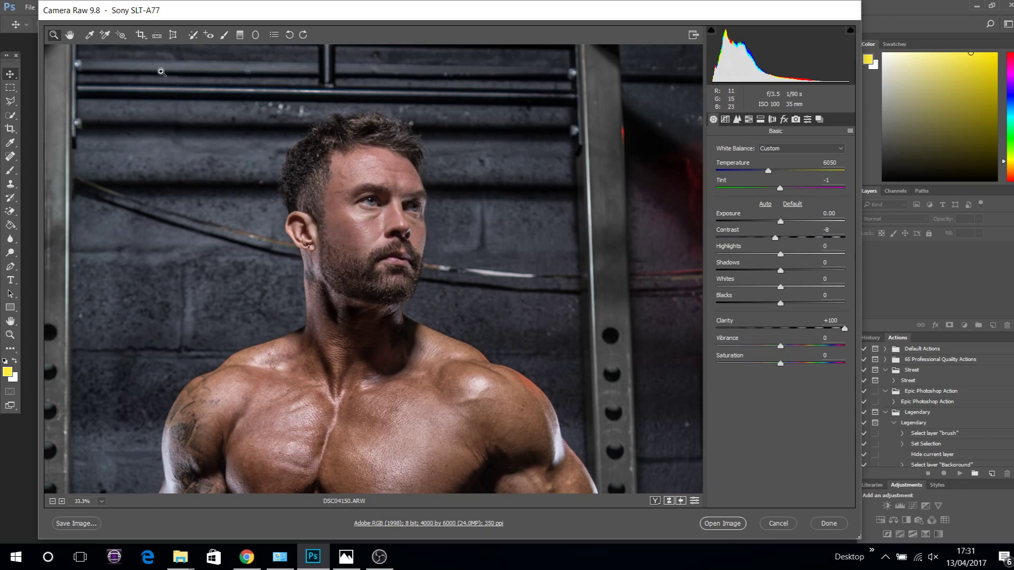
click(194, 36)
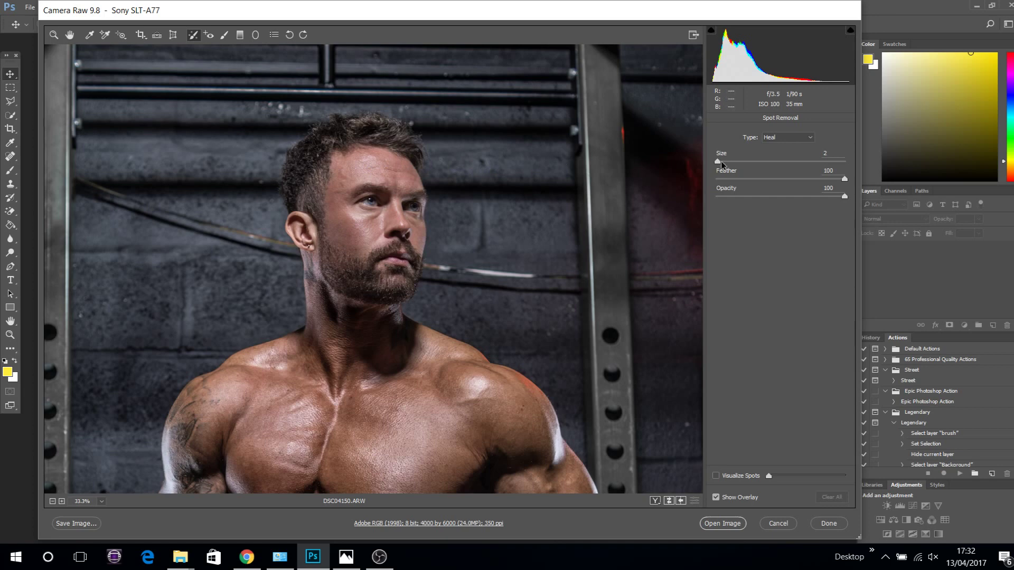
key(bracketright)
key(bracketright)
key(bracketright)
key(bracketright)
key(bracketright)
key(bracketleft)
key(bracketleft)
key(bracketleft)
key(ctrl+plus)
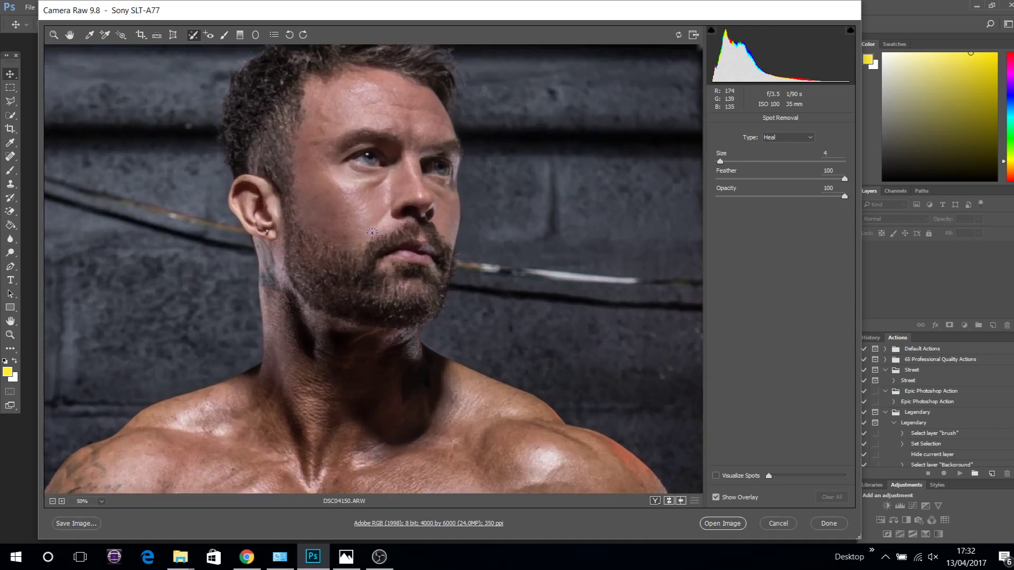
key(ctrl+plus)
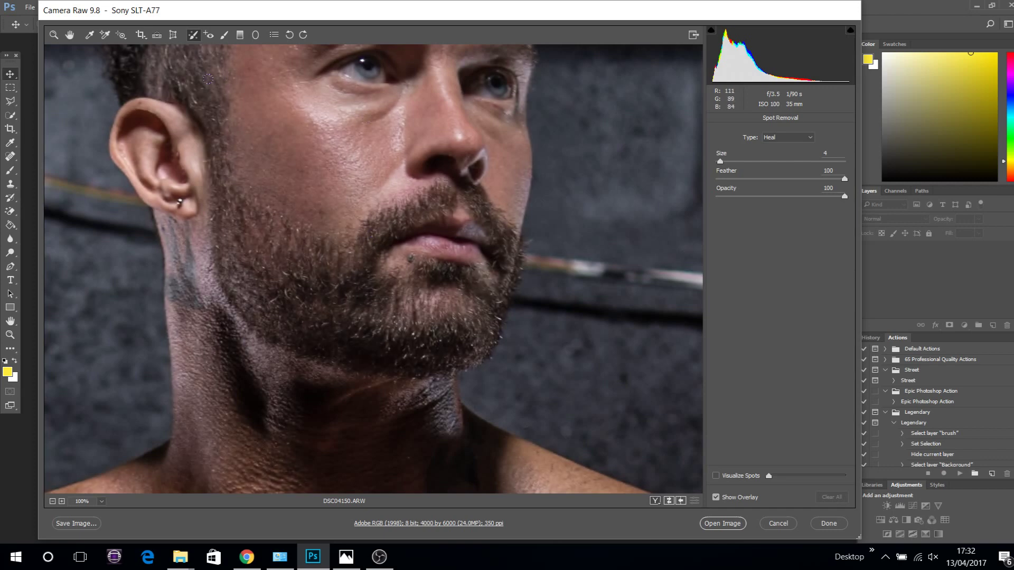
Step: Heal the crease under the eye nearest the visible ear with a size 6 Spot Removal stroke and hide the overlay
click(70, 35)
drag(398, 116, 389, 204)
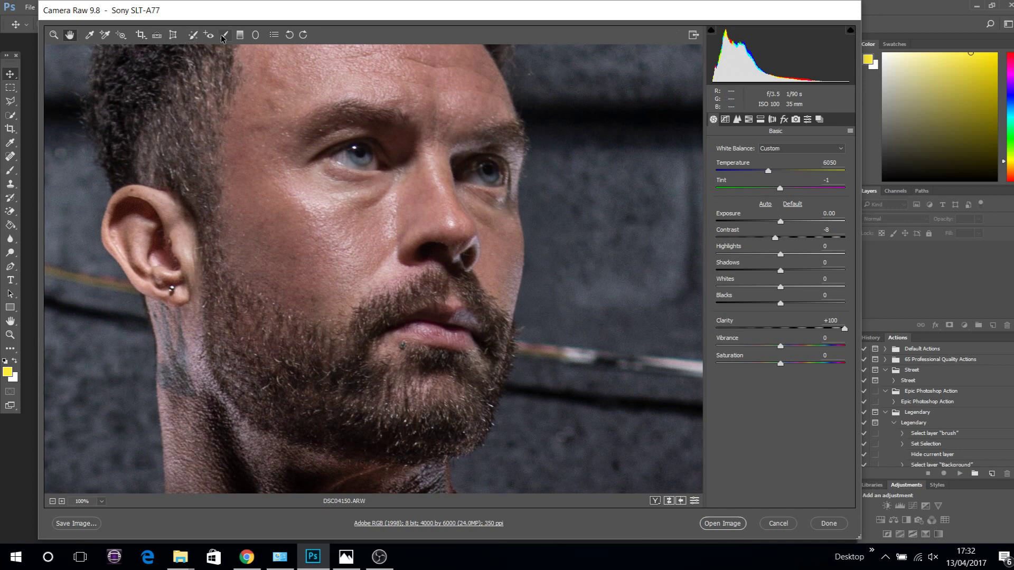
click(194, 35)
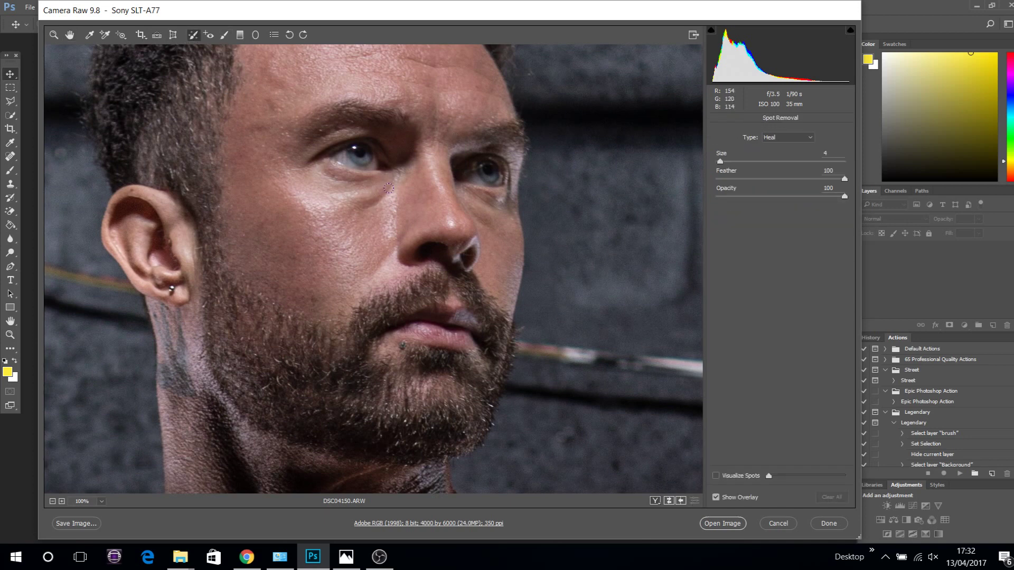
key(bracketright)
key(bracketright)
click(388, 189)
drag(376, 204, 349, 211)
drag(349, 210, 350, 211)
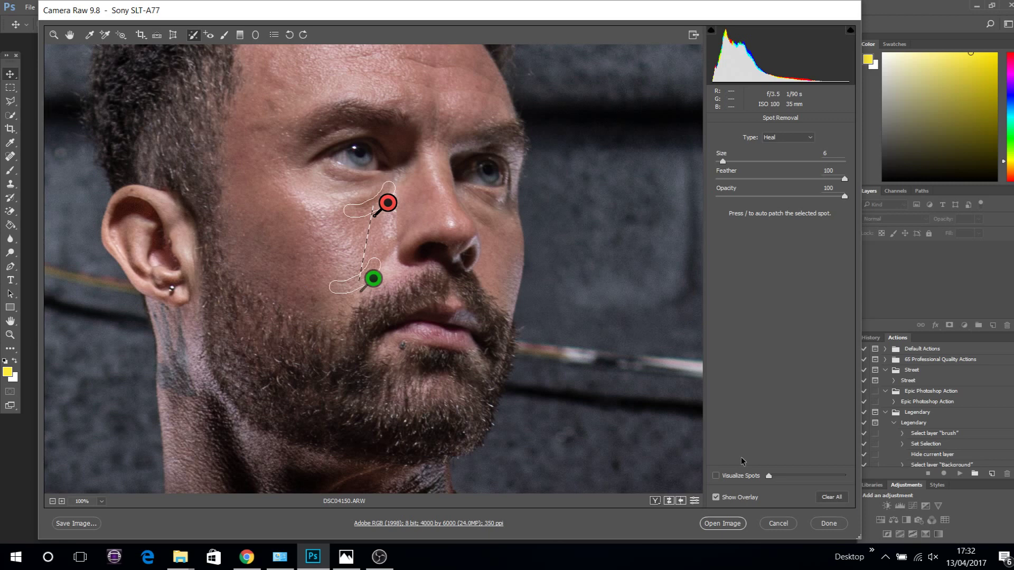
click(716, 498)
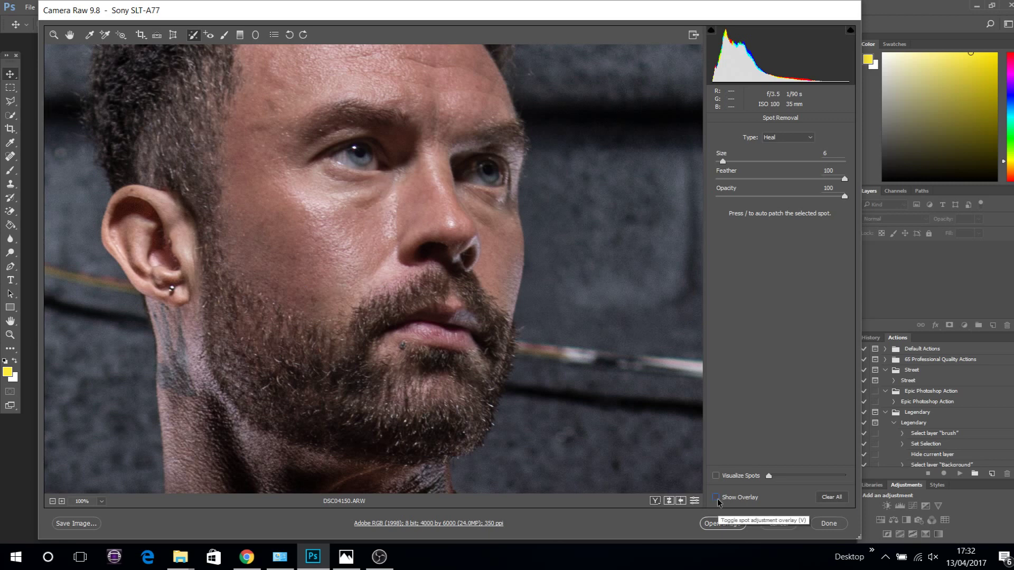
Step: Heal the remaining lines under the same eye with further strokes and show the spot overlay
drag(377, 190, 357, 209)
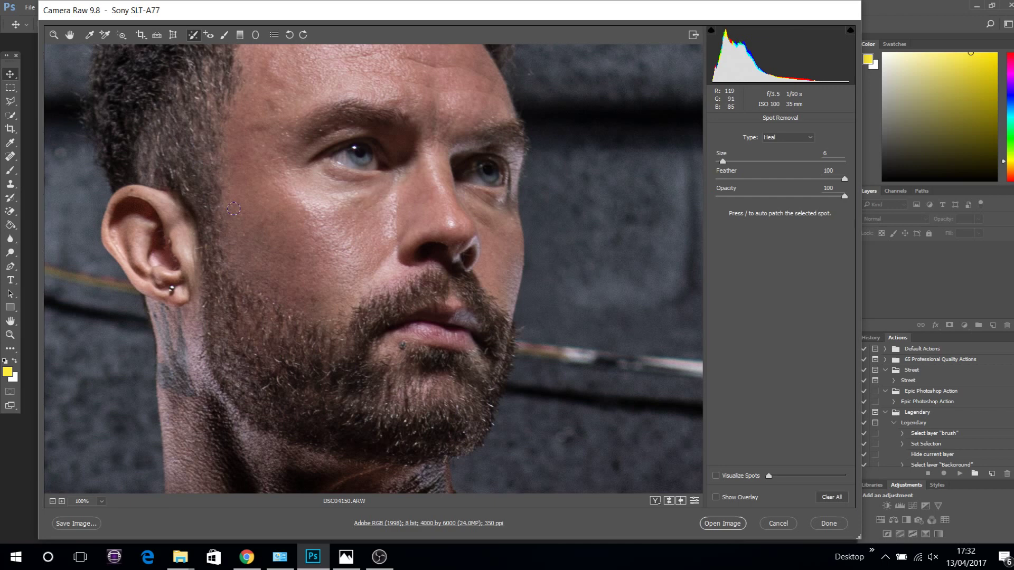
drag(355, 203, 367, 209)
key(v)
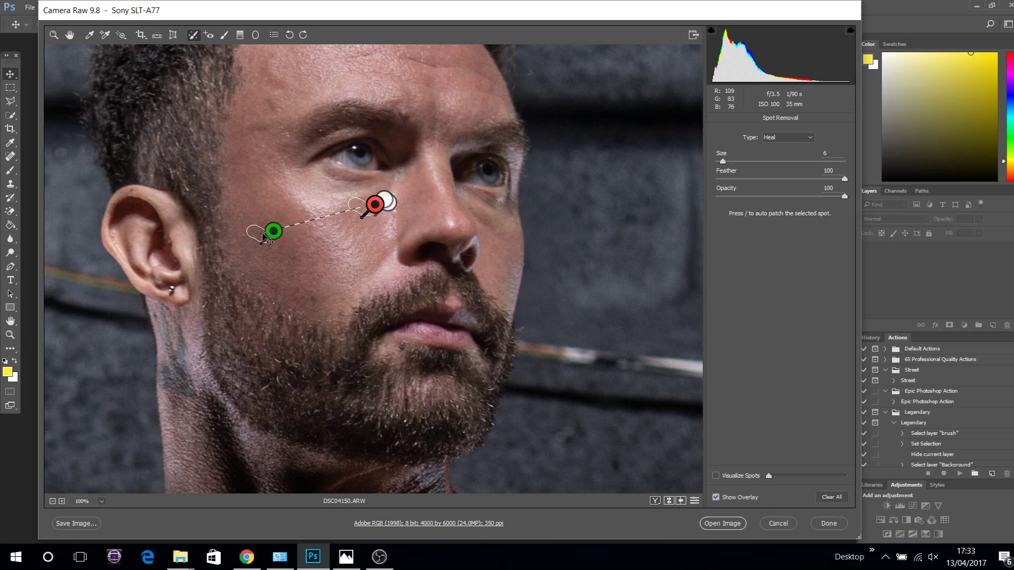
Step: Move the selected heal's source area to the cheek near the visible ear and hide the spot overlay
drag(264, 236, 303, 270)
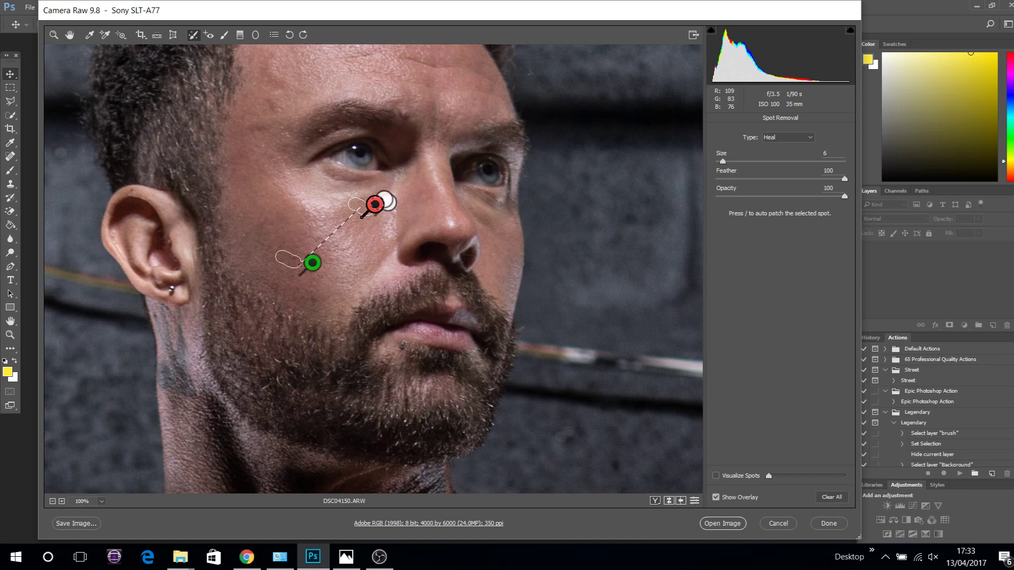
drag(300, 269, 361, 159)
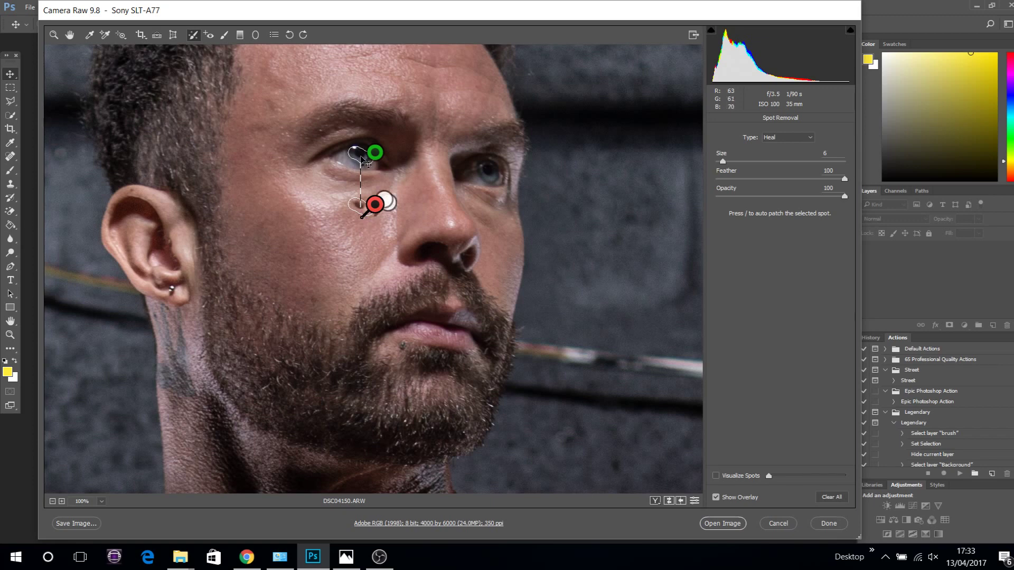
drag(361, 158, 263, 261)
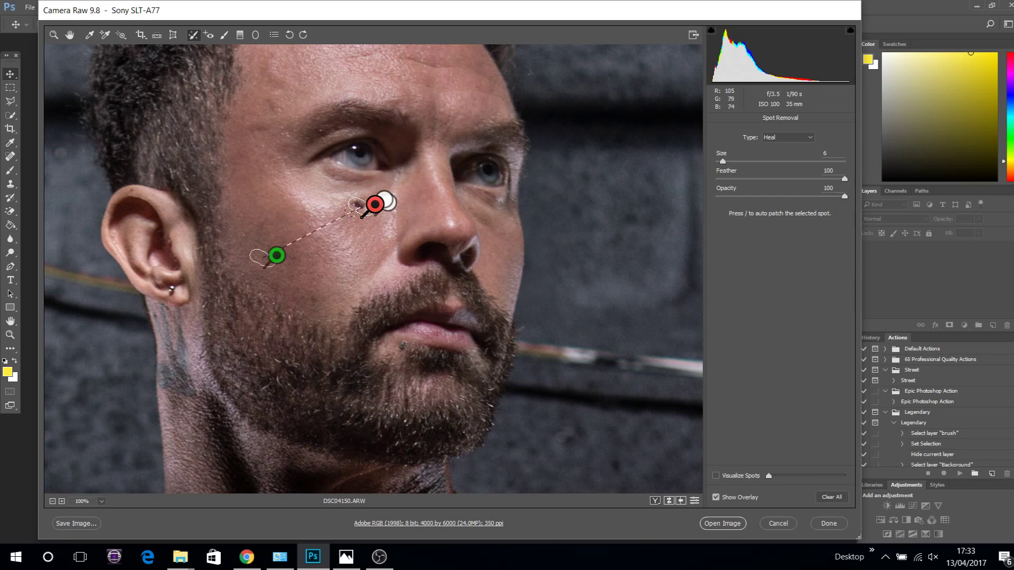
click(716, 497)
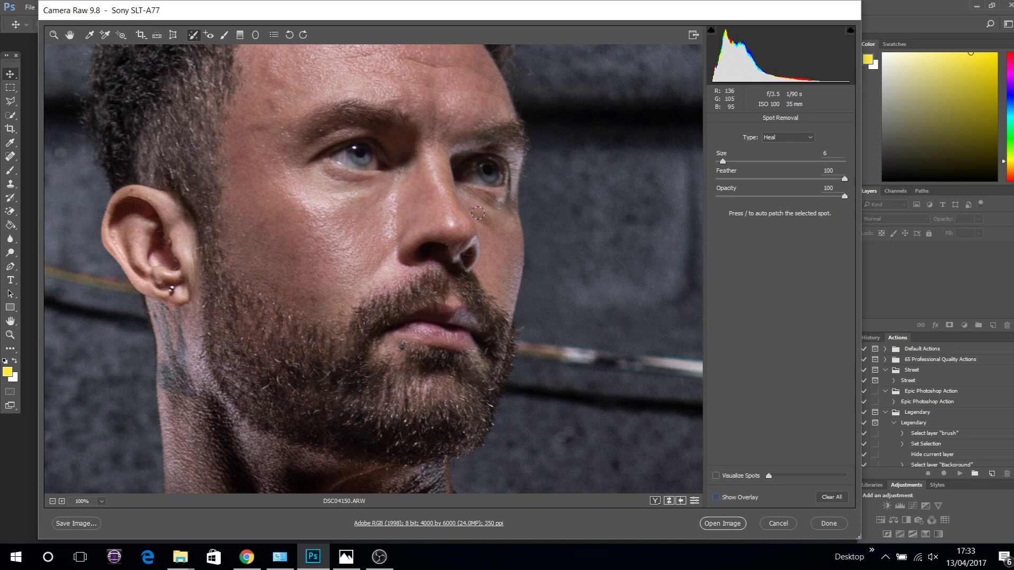
Step: Heal the crease under the eye farther from the visible ear with a size 6 Spot Removal stroke
drag(478, 213, 493, 226)
drag(493, 226, 493, 226)
click(101, 501)
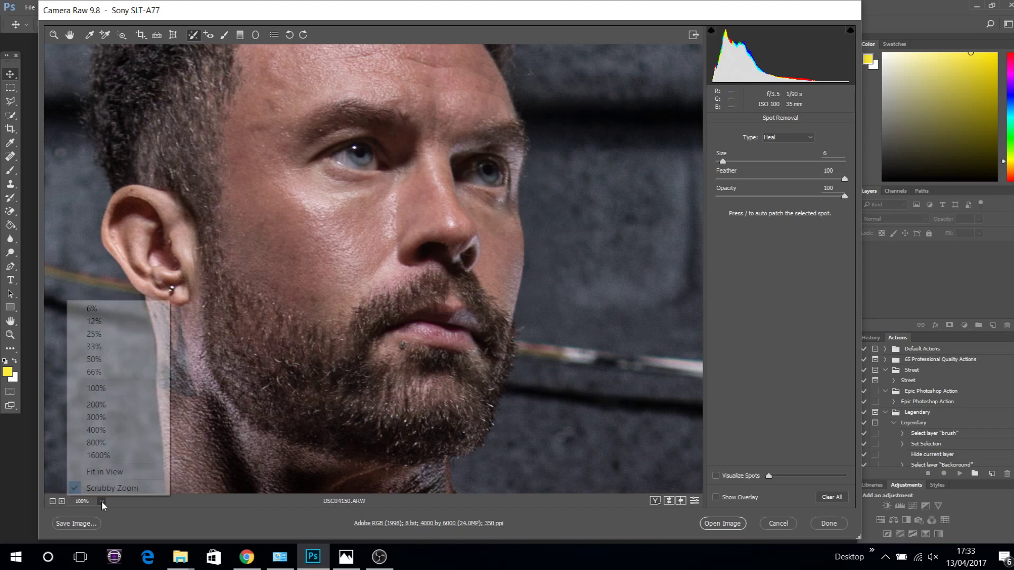
click(123, 477)
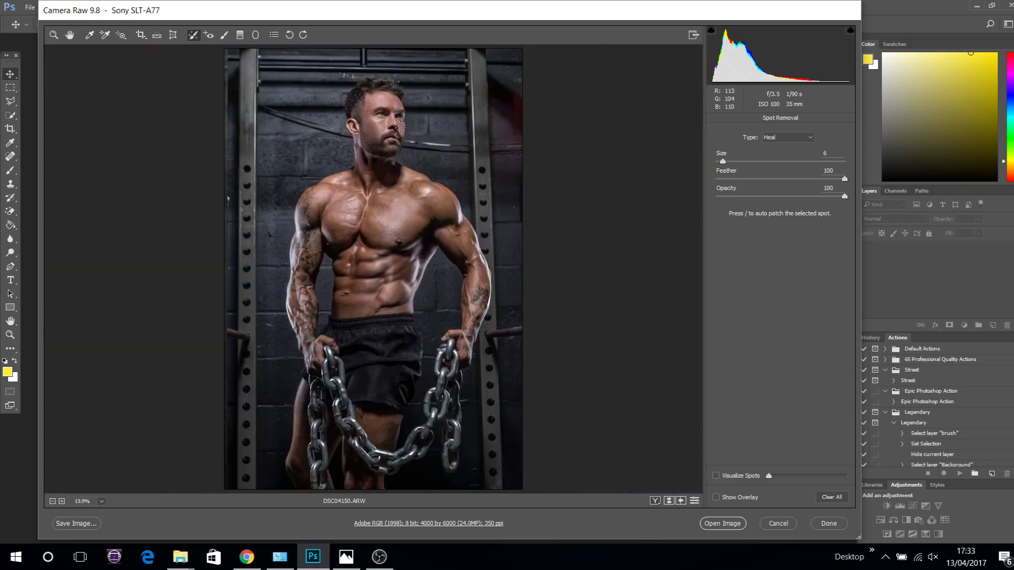
Step: Heal the bright mark at the photo's left edge, beside the rack upright, with a size 6 Spot Removal stroke
click(55, 35)
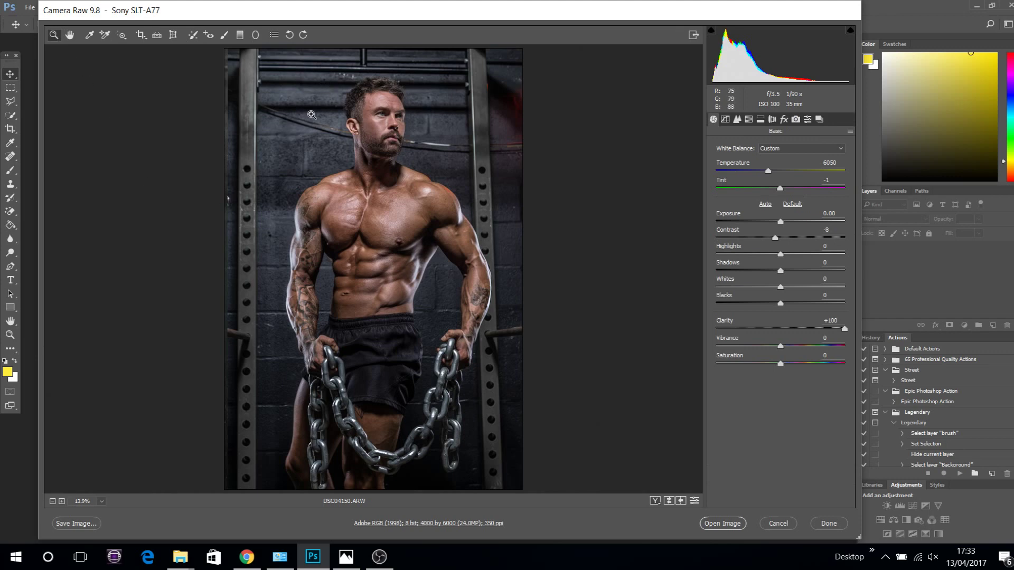
click(225, 210)
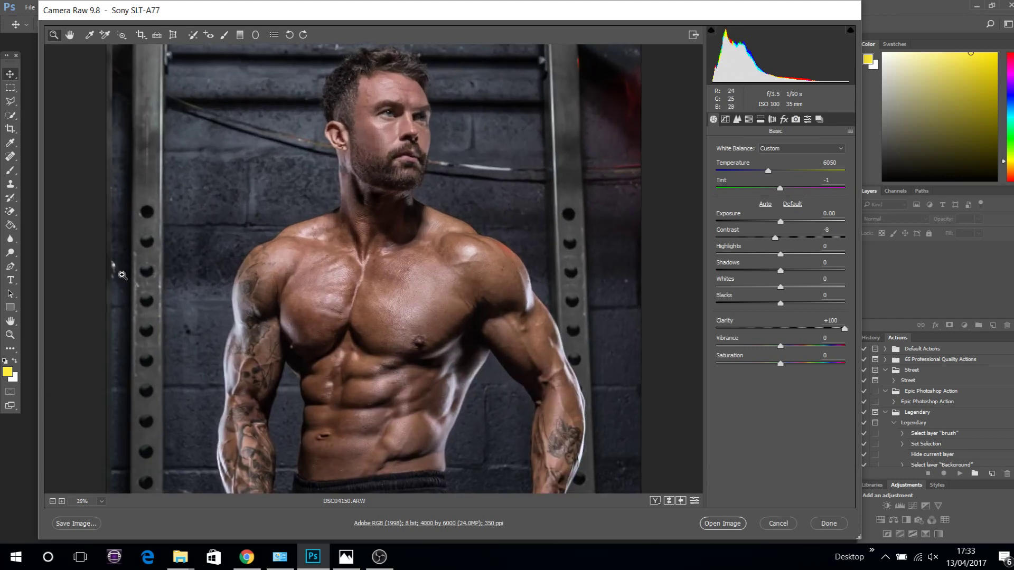
click(115, 271)
click(53, 266)
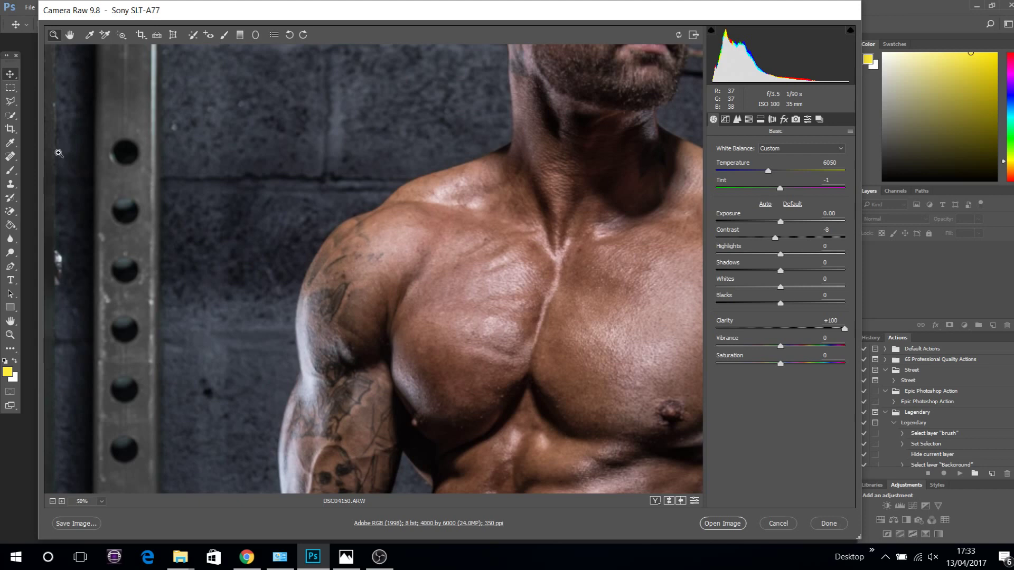
click(70, 34)
drag(81, 247, 165, 247)
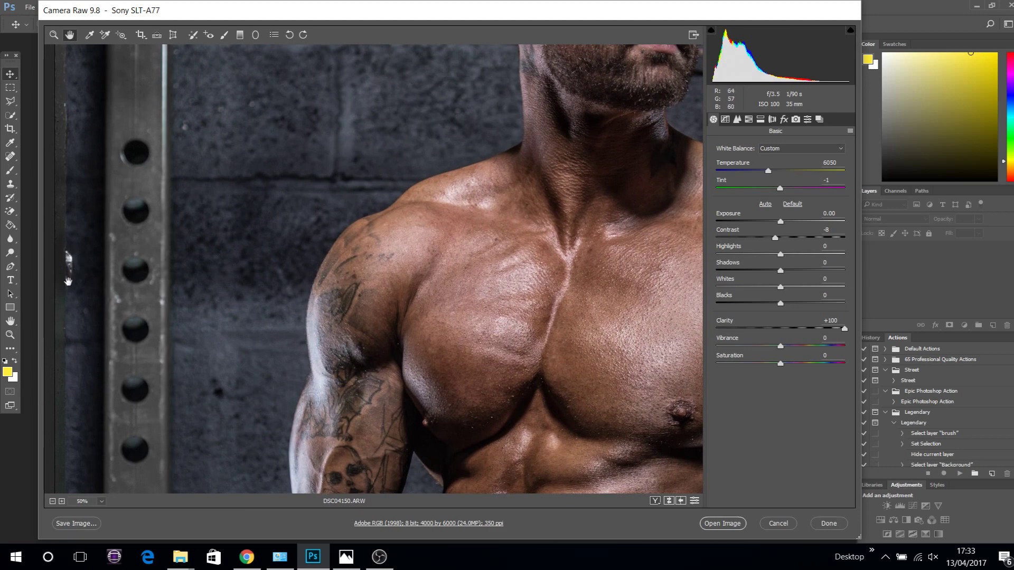
click(194, 35)
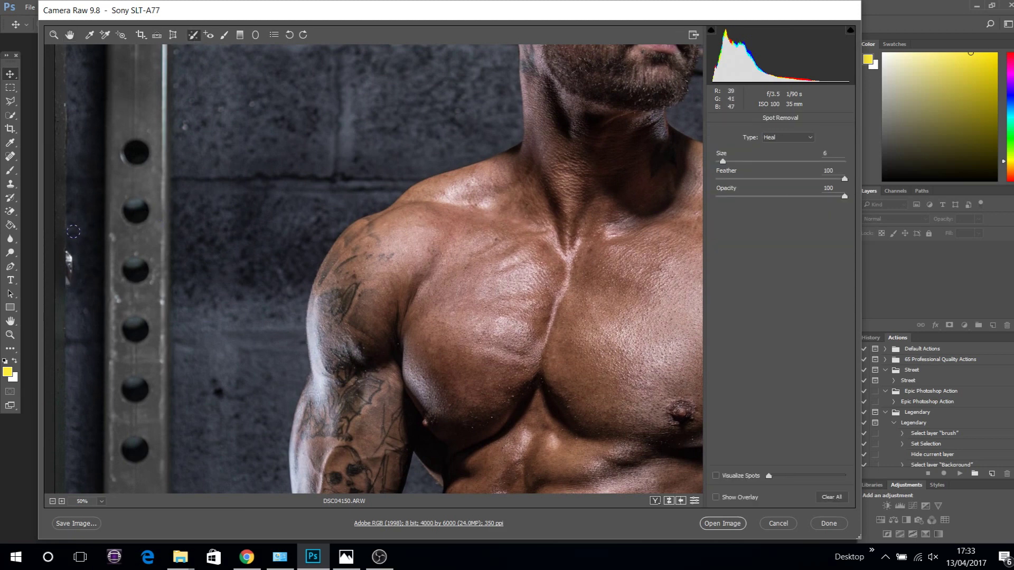
drag(74, 245, 70, 292)
click(74, 266)
Step: Heal a small spot on the upper chest, just beside the centre line, with the size 6 Spot Removal brush
click(69, 35)
drag(594, 242, 290, 161)
drag(285, 260, 362, 126)
drag(385, 179, 444, 357)
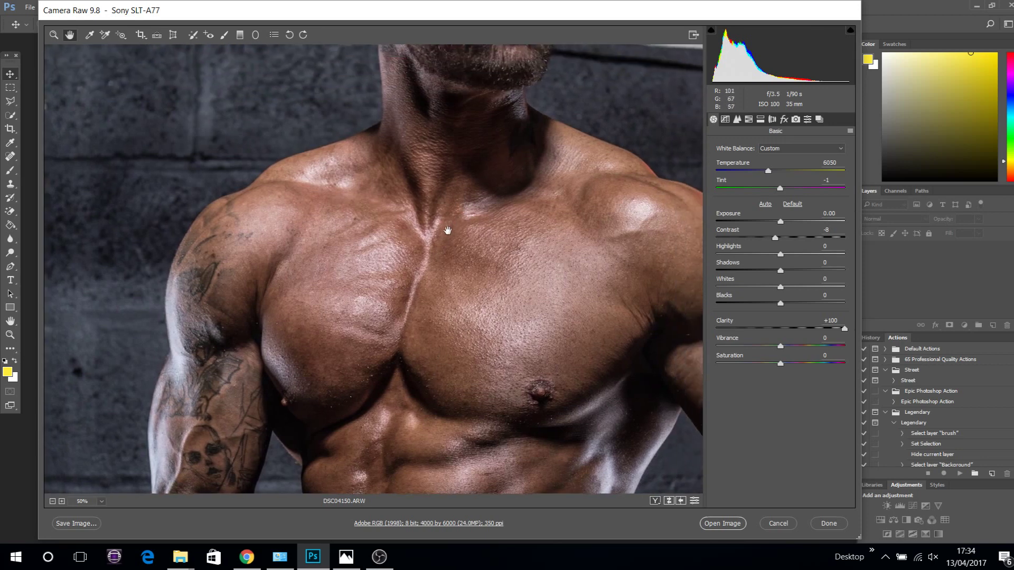
click(193, 35)
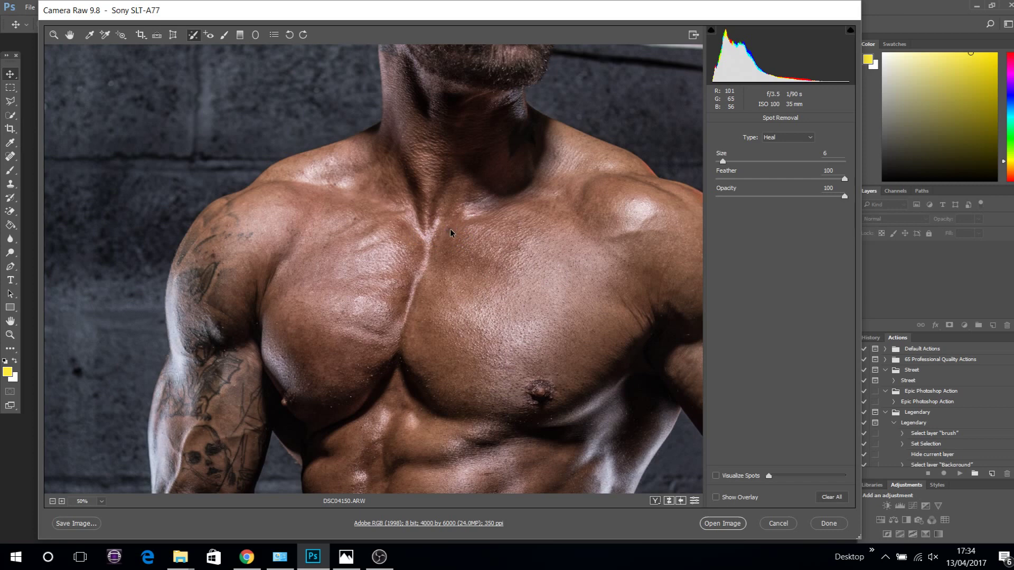
click(484, 282)
Step: Inspect the retouched face and whole portrait, compare it with DSC04150.JPG in the Photos app, and return to Camera Raw
click(69, 35)
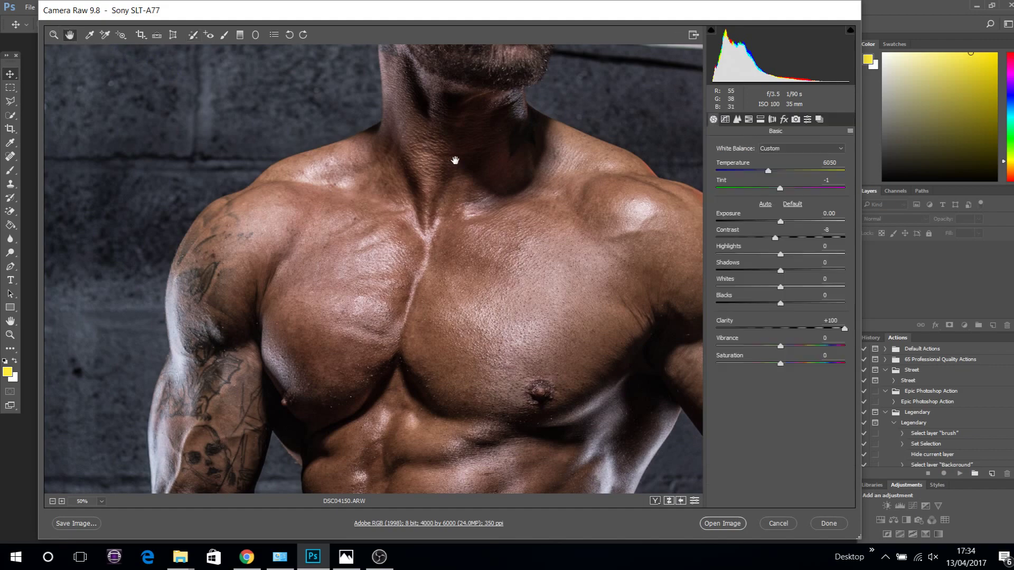
drag(493, 140, 480, 478)
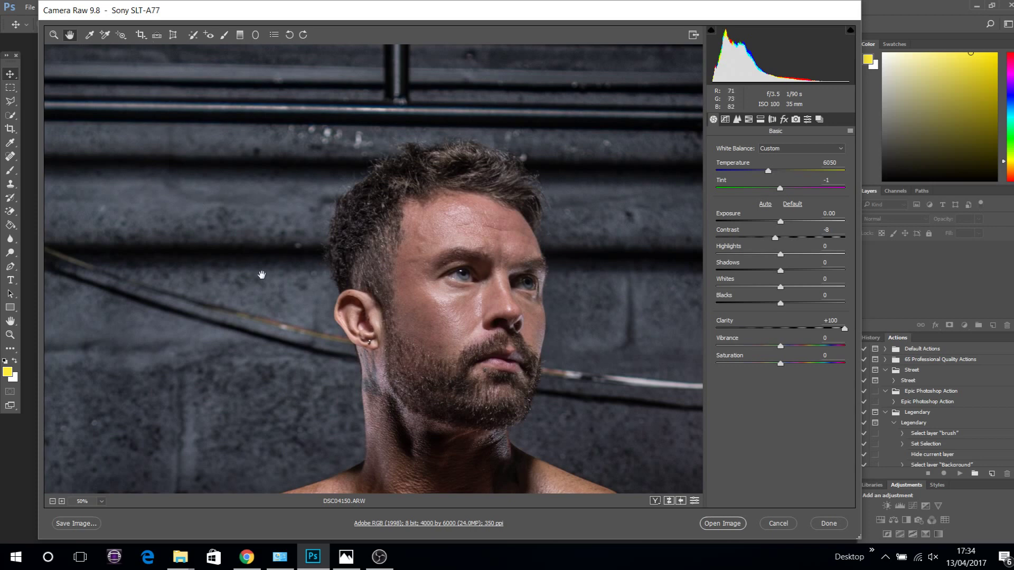
click(102, 501)
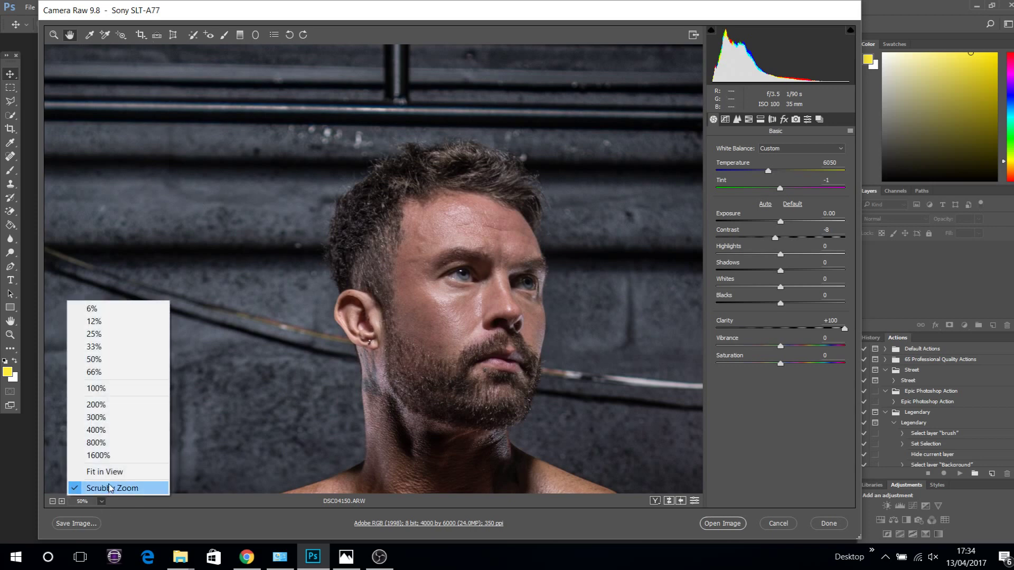
click(112, 476)
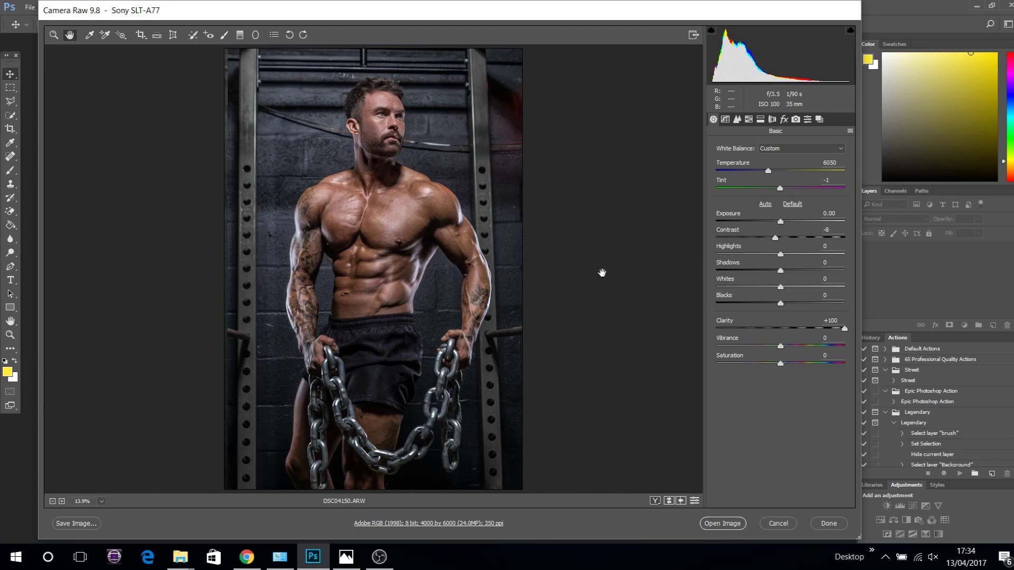
click(347, 559)
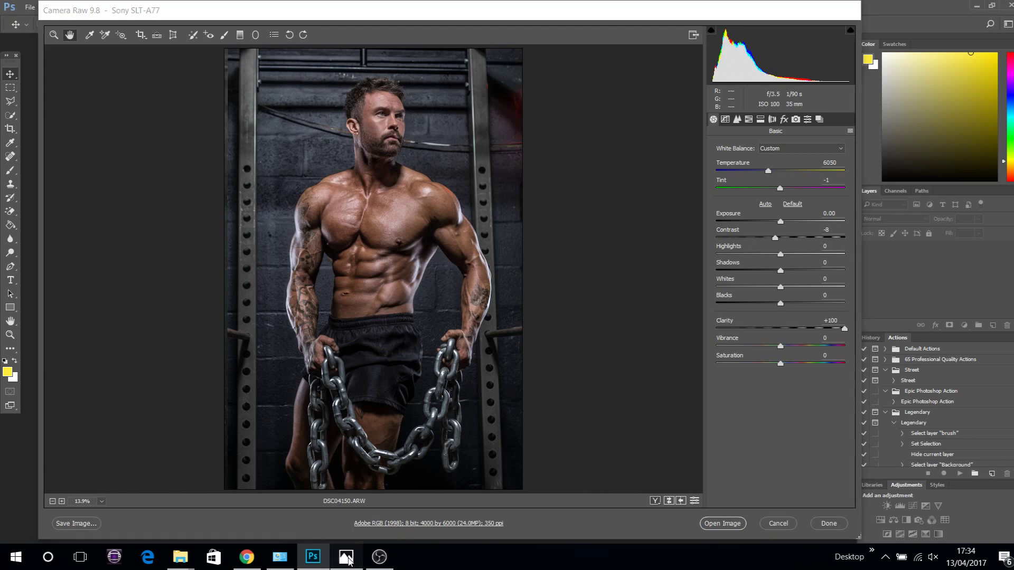
mouse_move(315, 564)
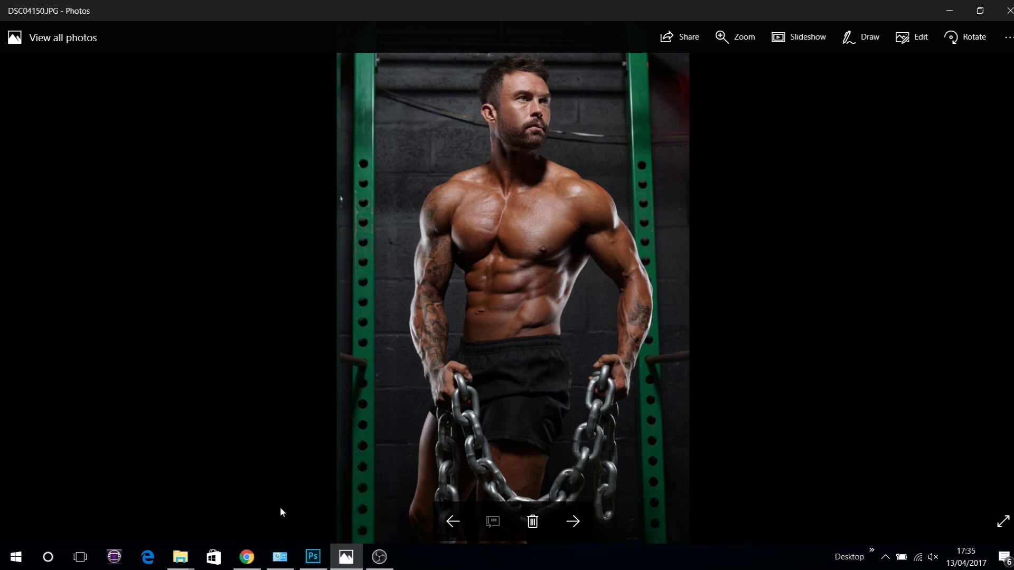
click(315, 564)
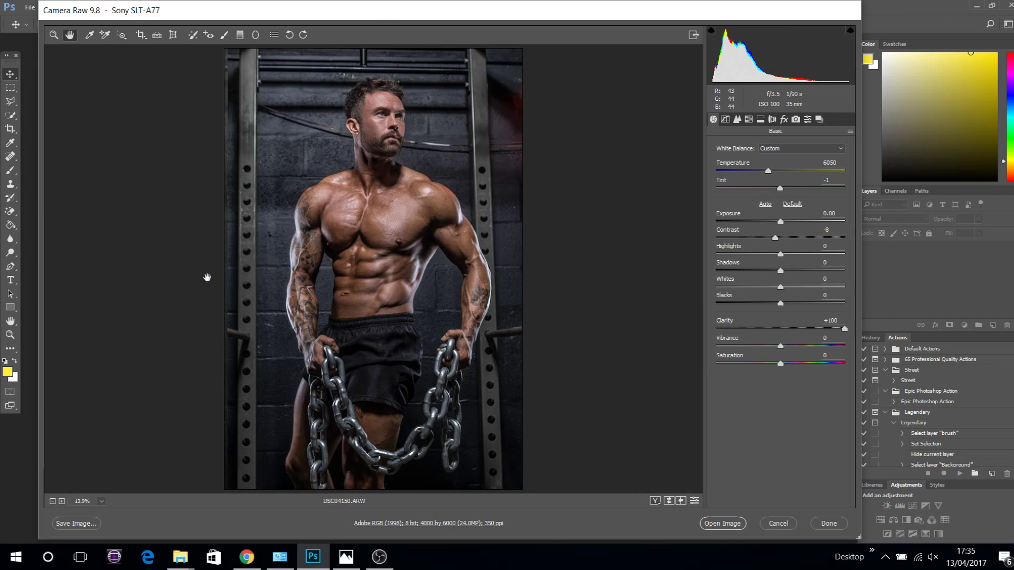